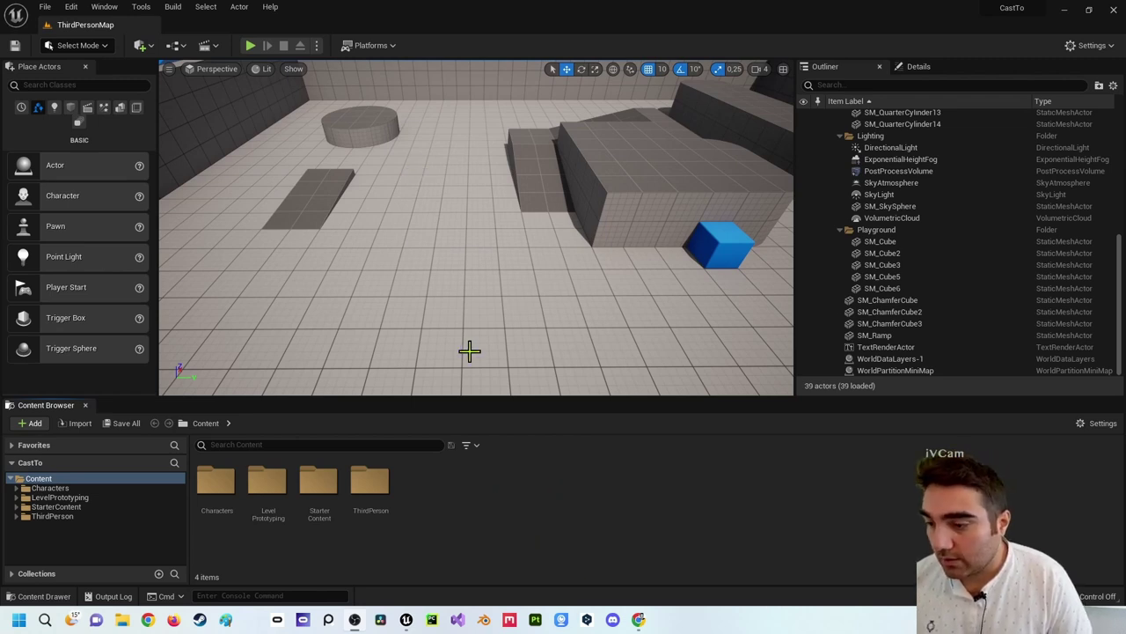
Create an Actor-based Blueprint class in the Content folder and name it BP_Schalter.
right_click(432, 498)
mouse_move(440, 487)
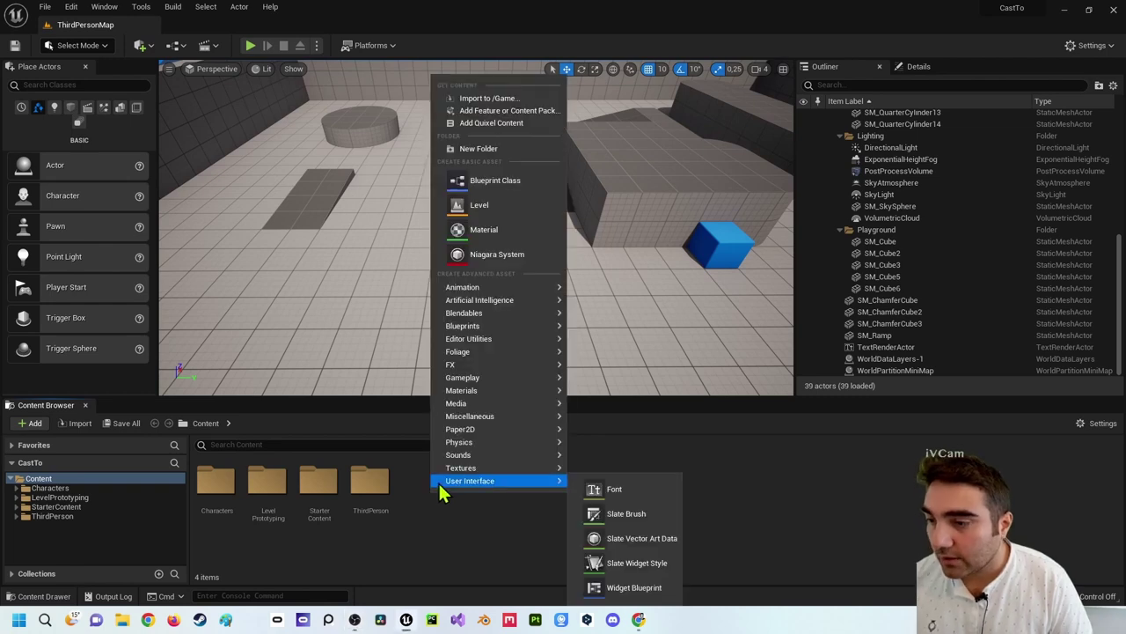
click(518, 197)
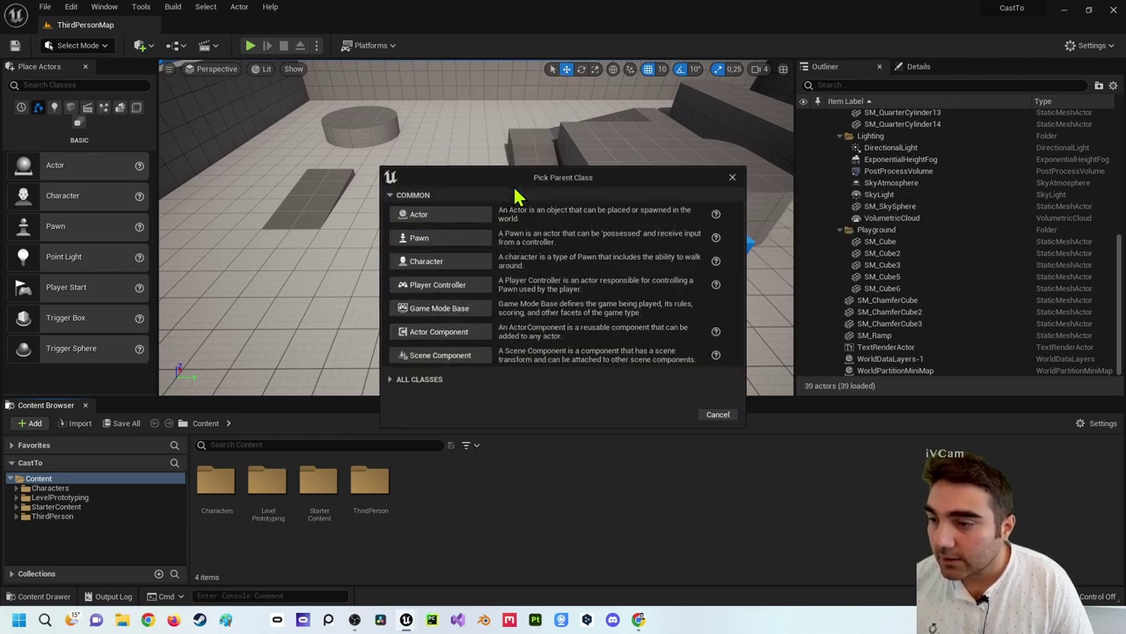
click(428, 215)
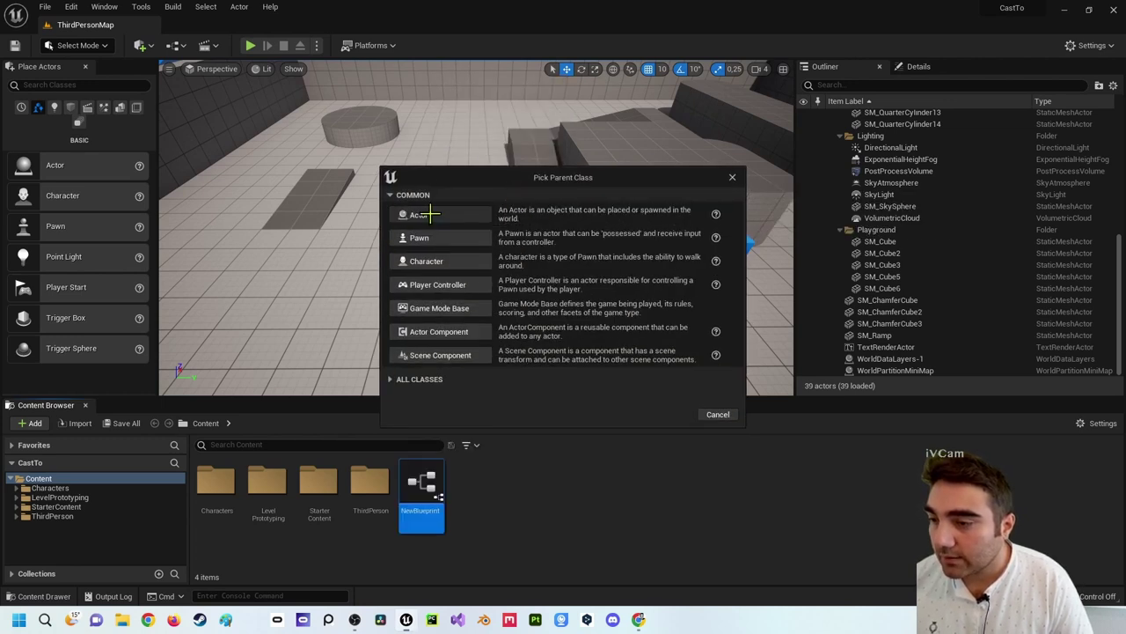
text(BP_Schan)
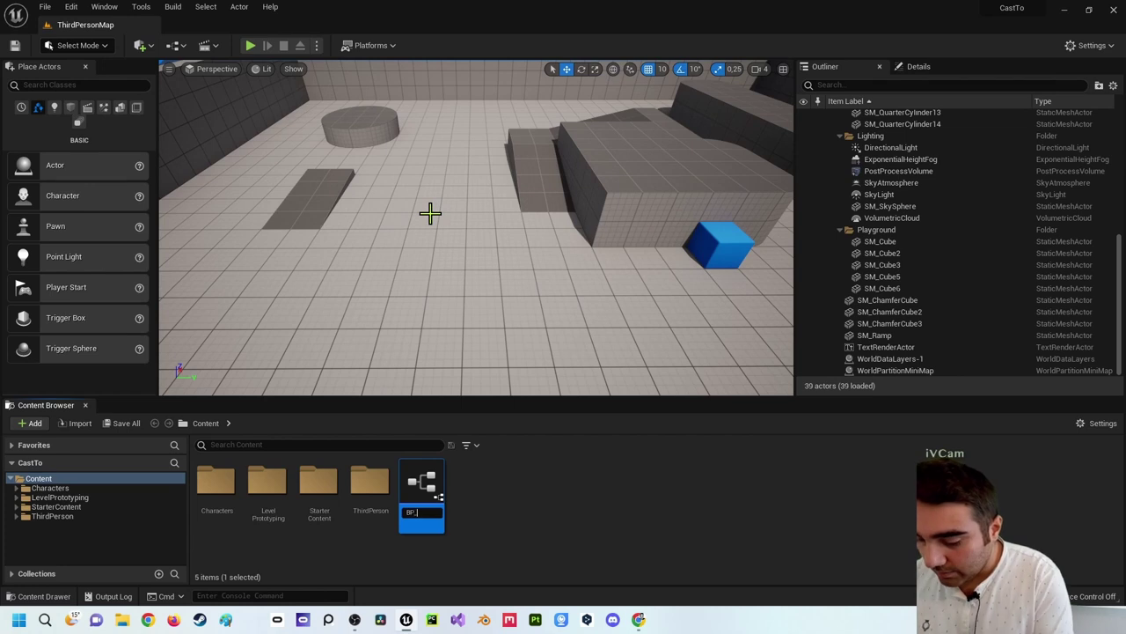
key(BackSpace)
key(BackSpace)
text(e)
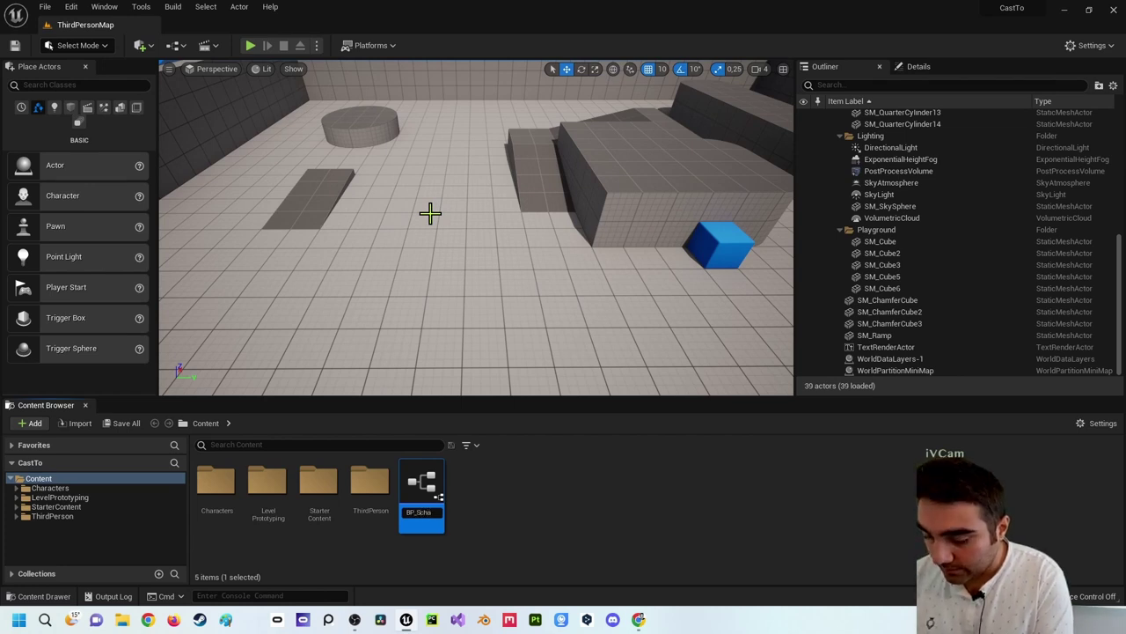
text(lter)
key(Return)
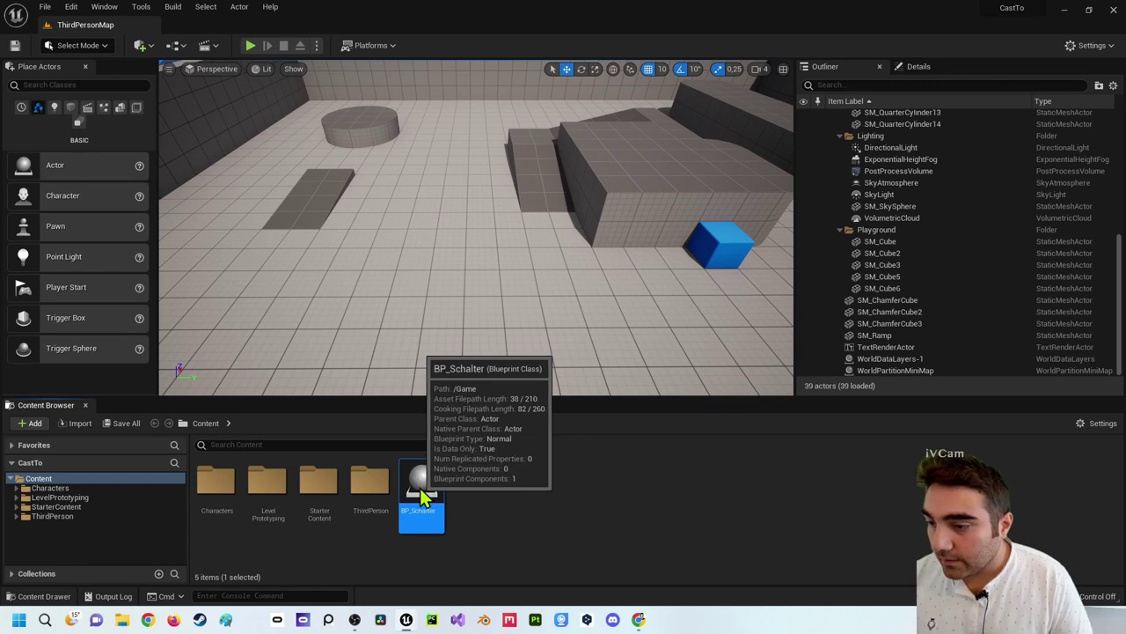
Open BP_Schalter in a docked editor and add a Box Collision component under DefaultSceneRoot.
double_click(423, 497)
drag(660, 183, 279, 75)
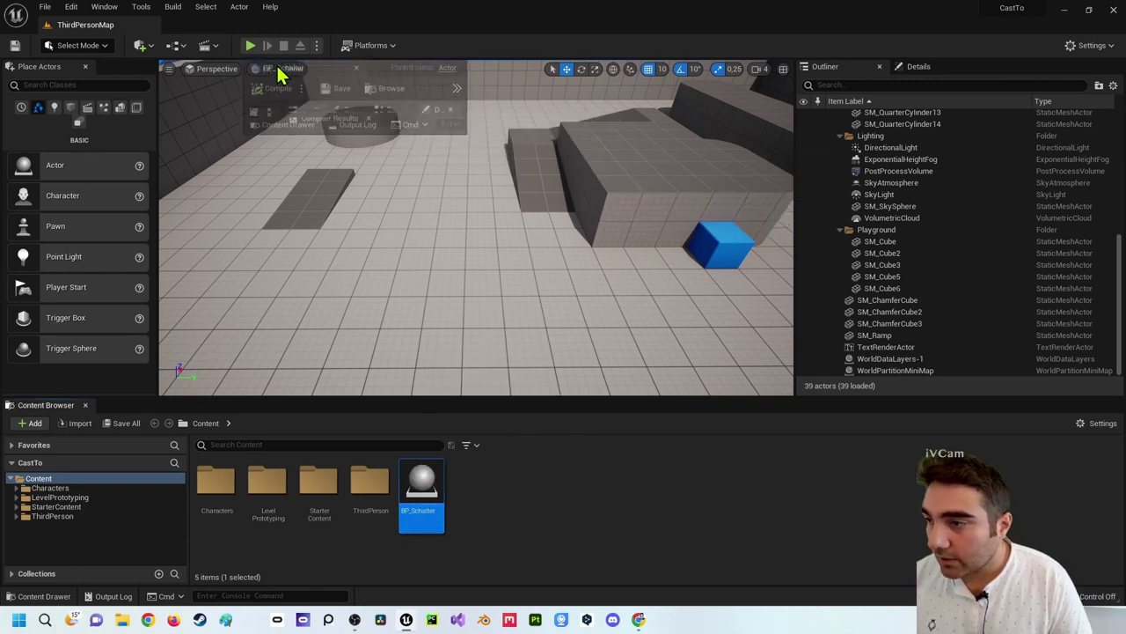
click(25, 82)
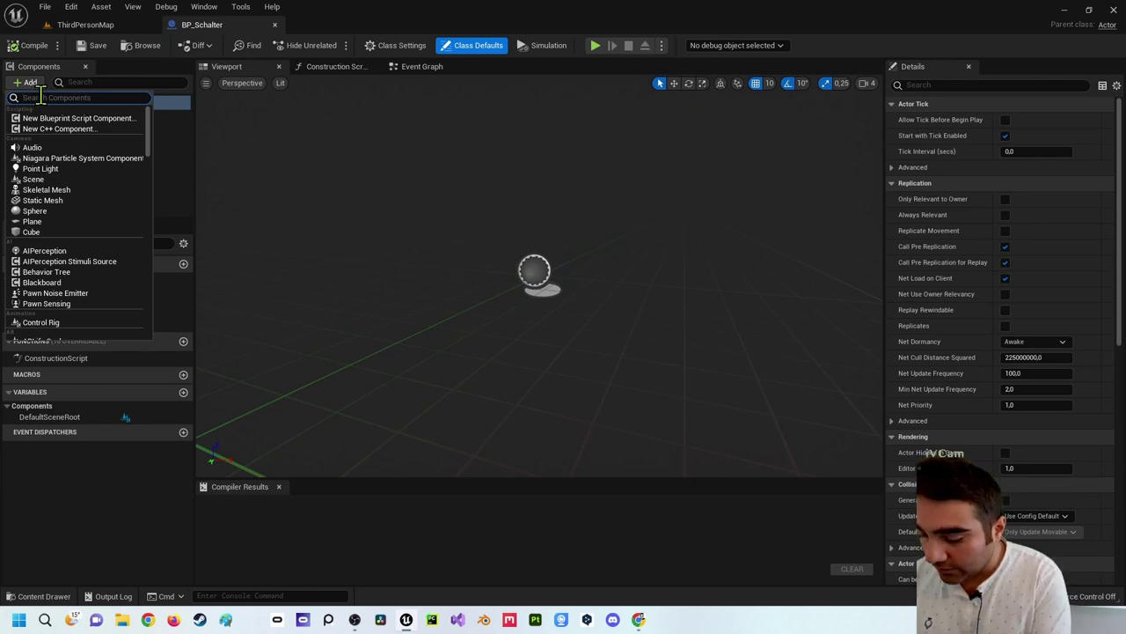
text(colli)
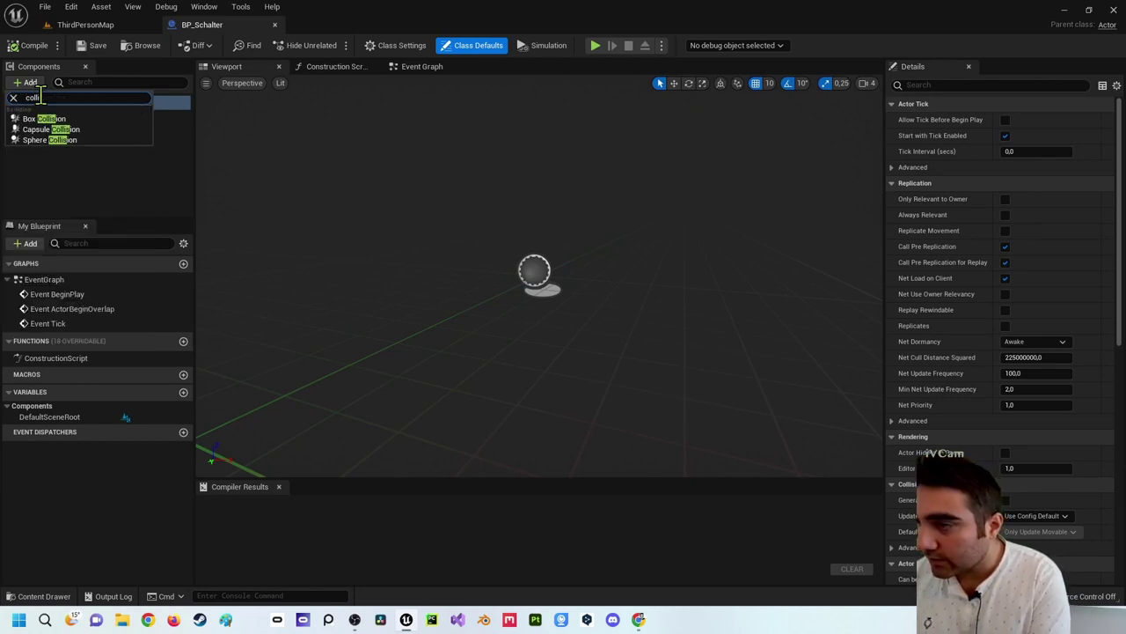
text(sion)
click(50, 117)
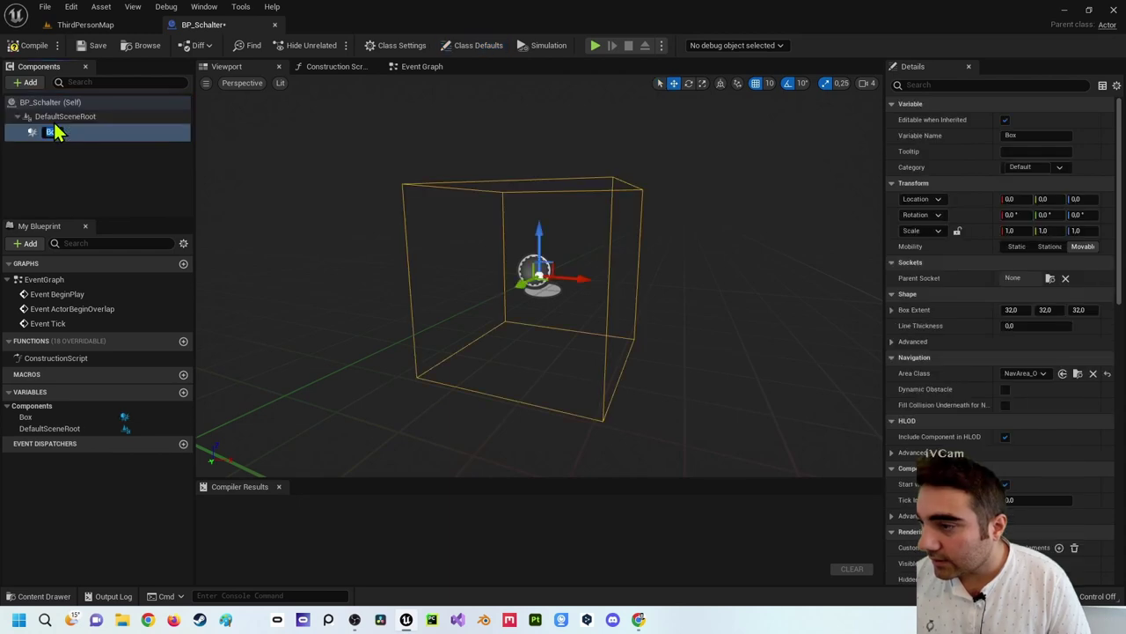
click(86, 157)
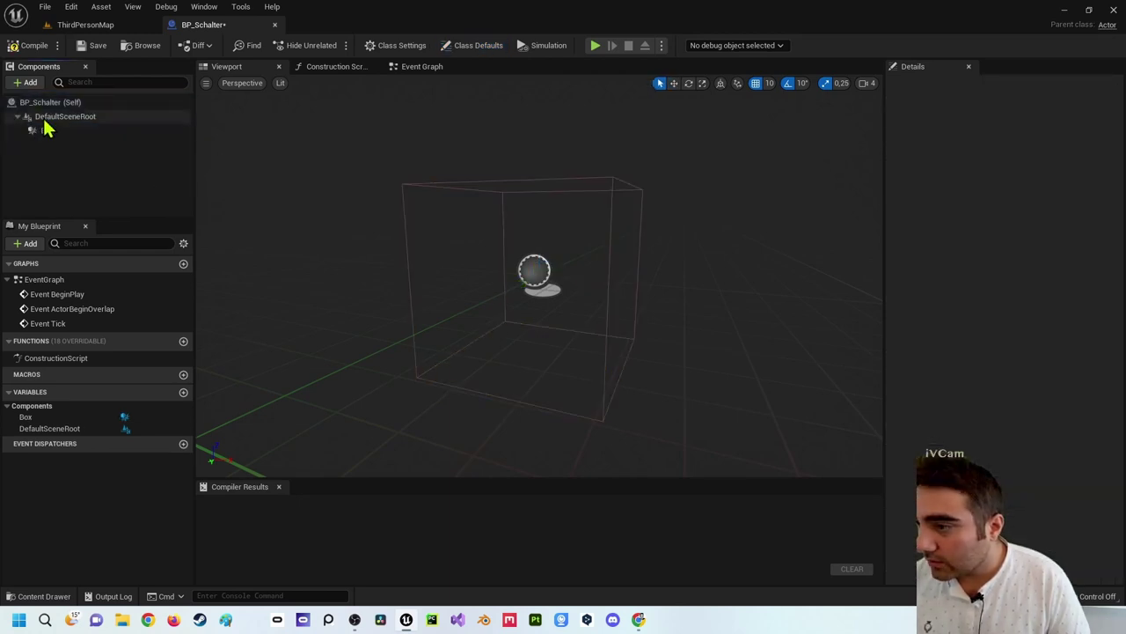
click(43, 116)
click(27, 82)
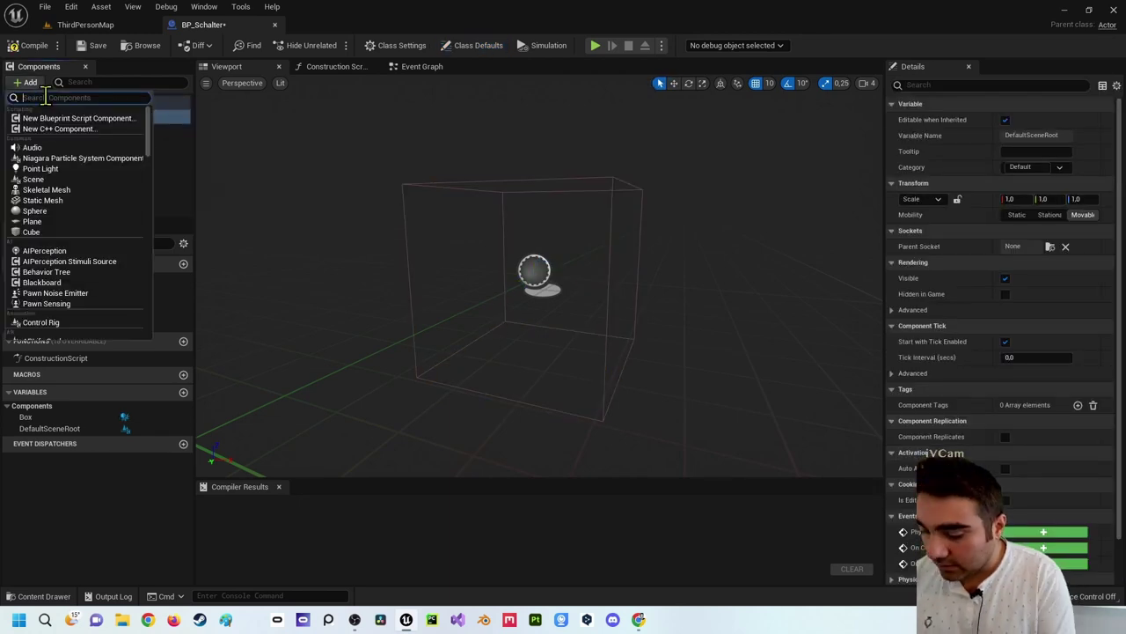
Add a Cube component to BP_Schalter.
text(cube)
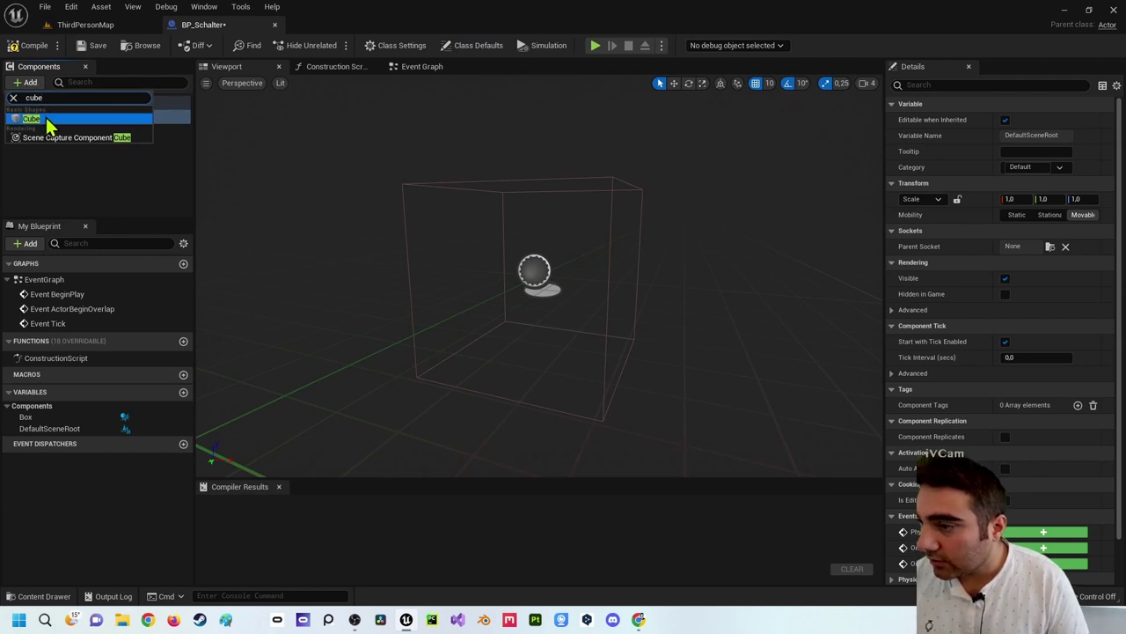
click(47, 119)
key(Return)
right_drag(563, 264, 493, 291)
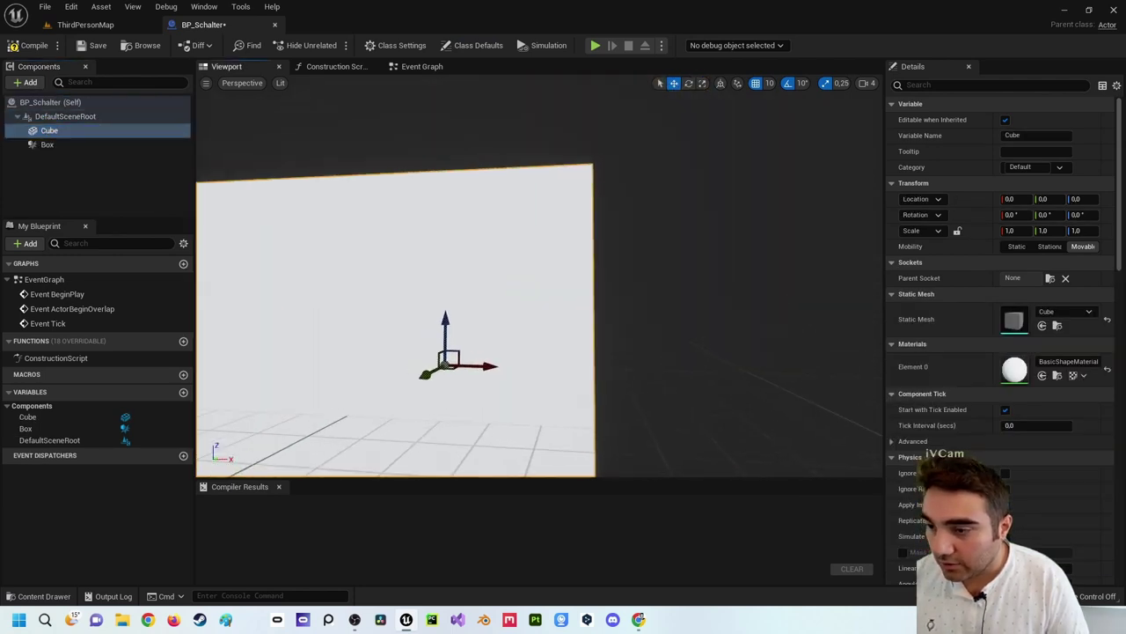
scroll(493, 299, down, 3)
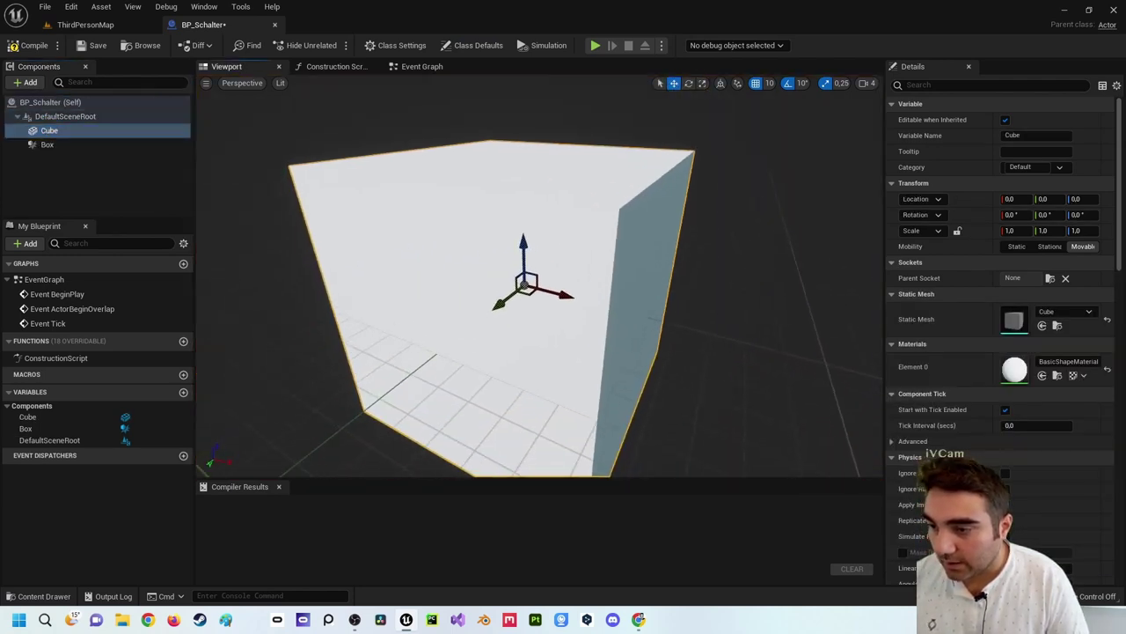
Raise the Box collision to Z 20 and scale it to 4.75 in X and Y.
click(46, 144)
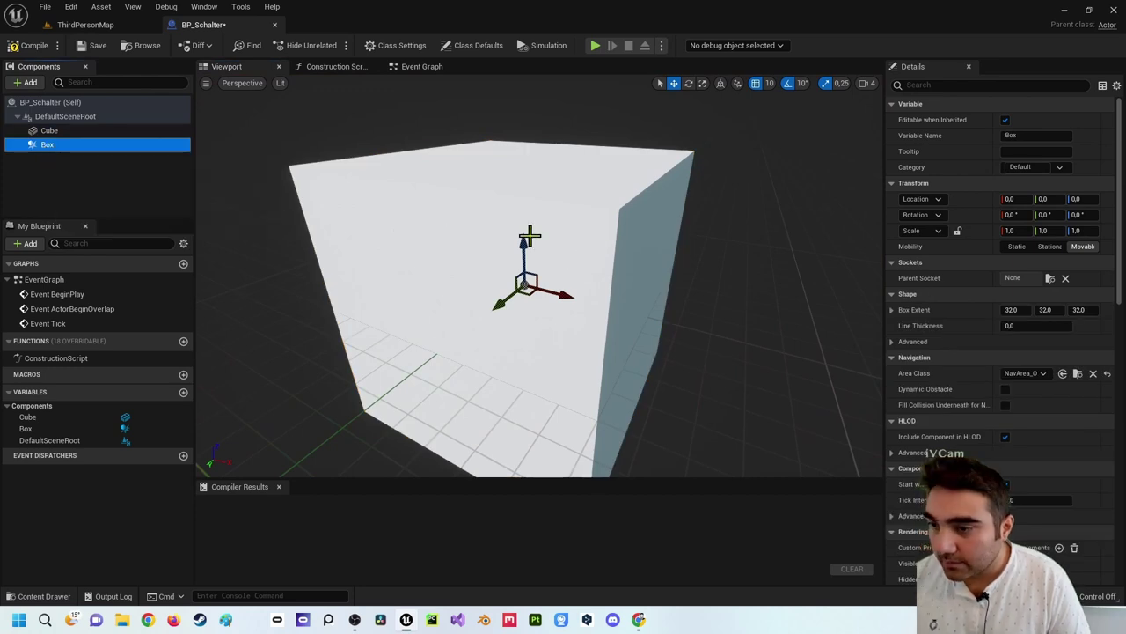
drag(525, 248, 532, 205)
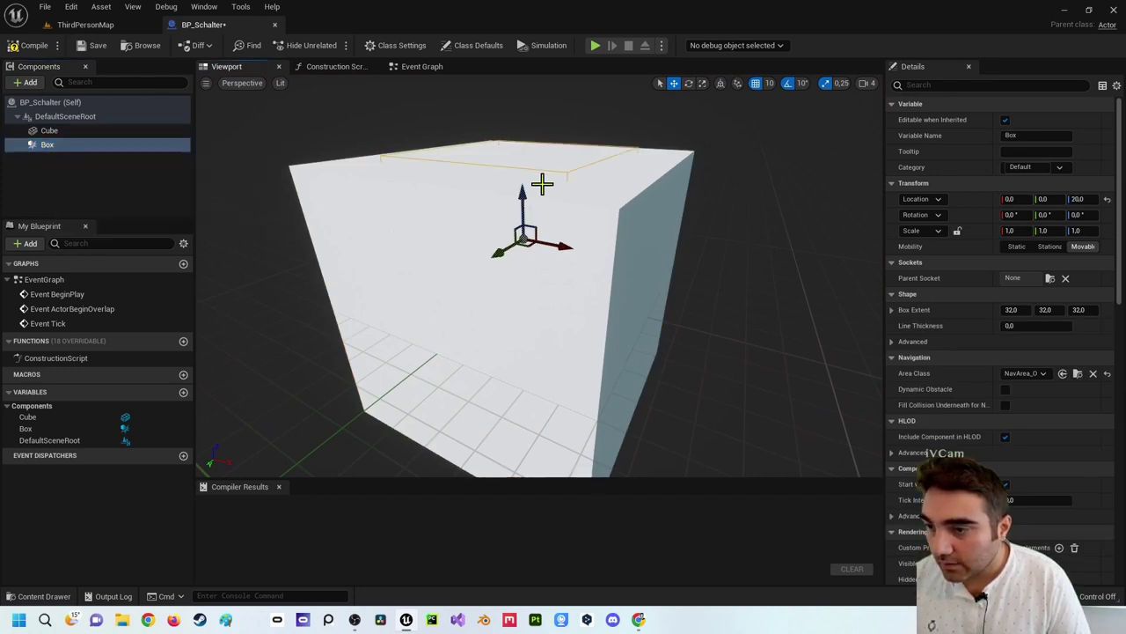
scroll(539, 189, down, 3)
scroll(533, 216, down, 2)
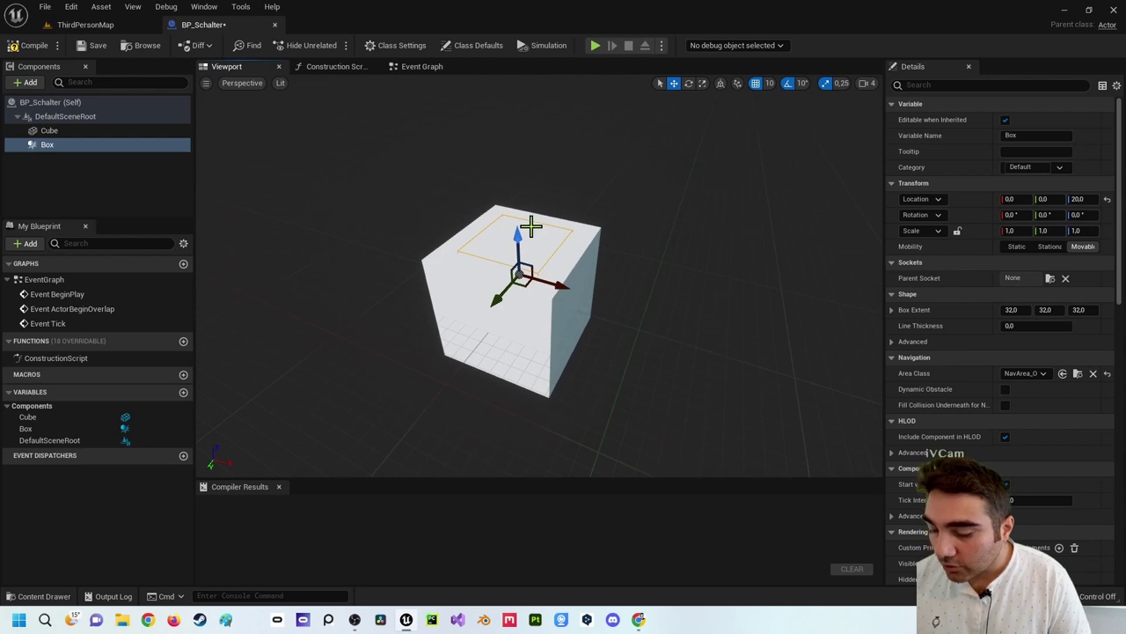
key(r)
drag(523, 284, 536, 302)
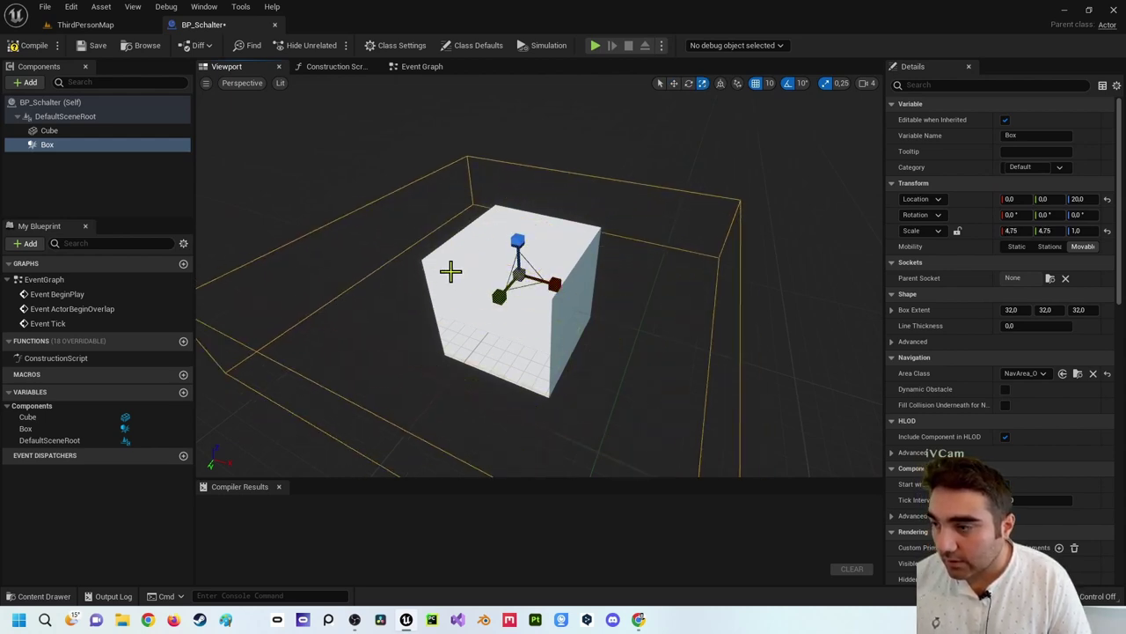
Raise the Cube to Z 50, compile BP_Schalter, and return to ThirdPersonMap.
click(49, 130)
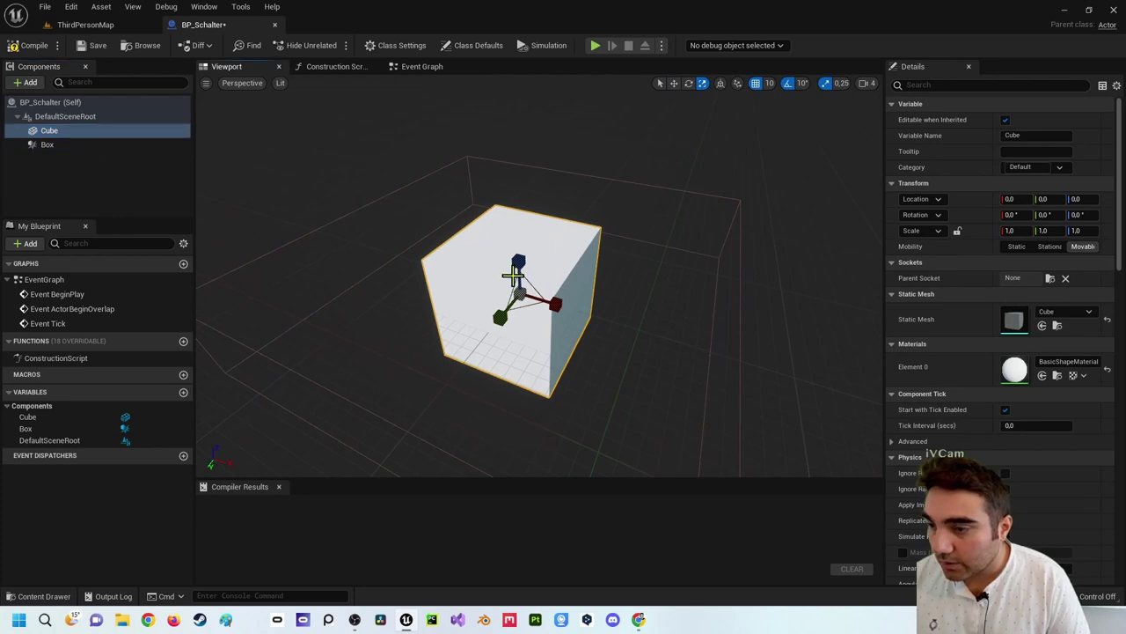
key(w)
drag(514, 264, 515, 207)
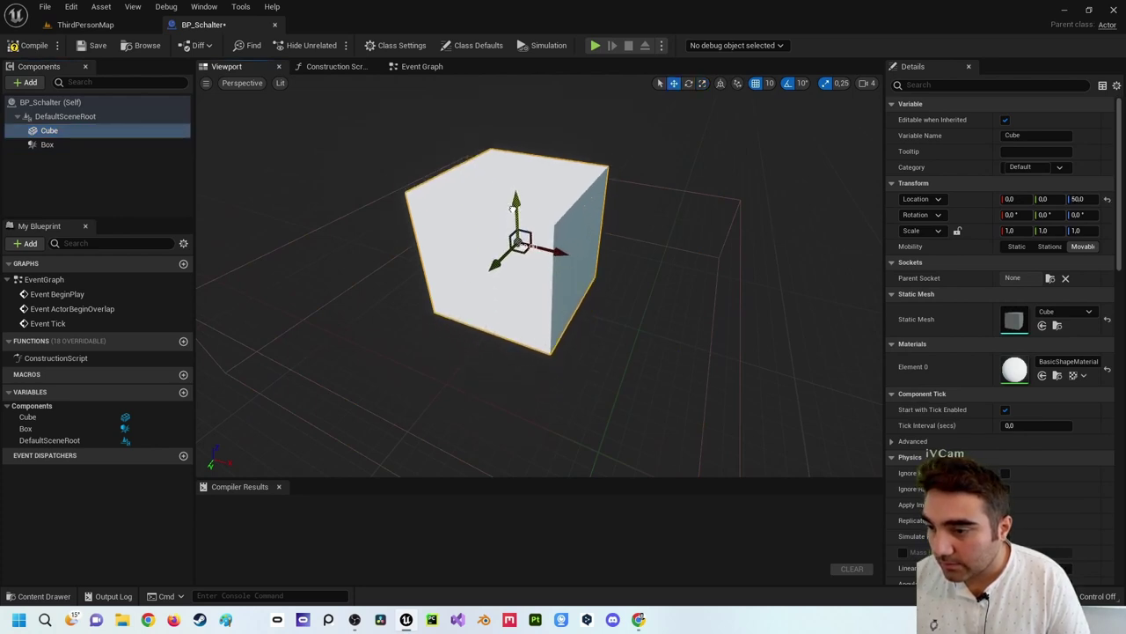
click(31, 45)
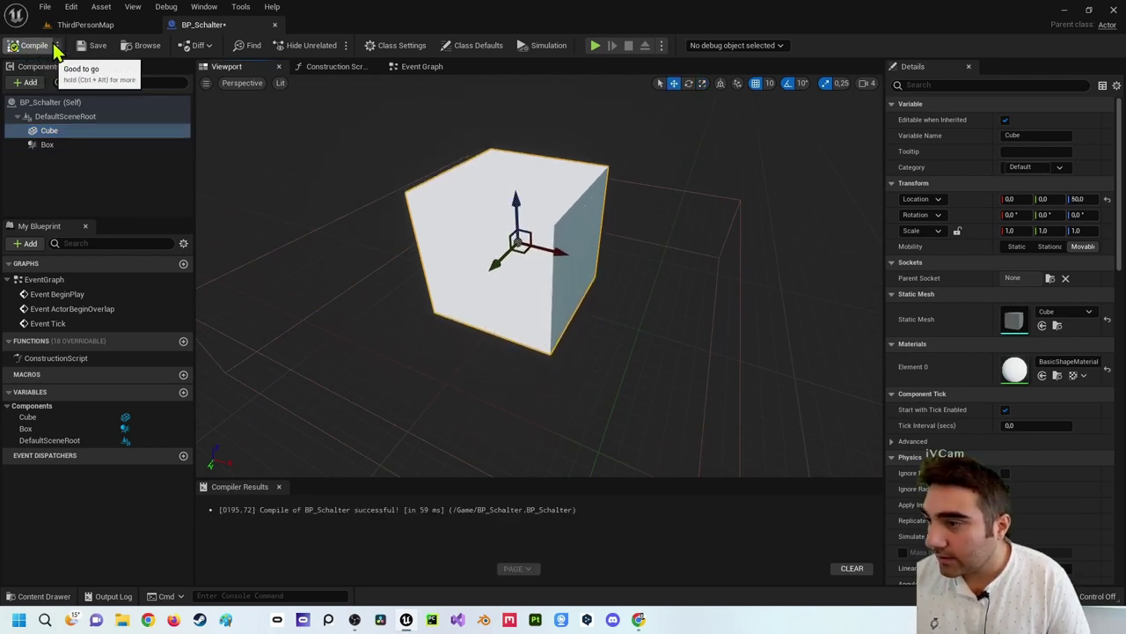
click(86, 27)
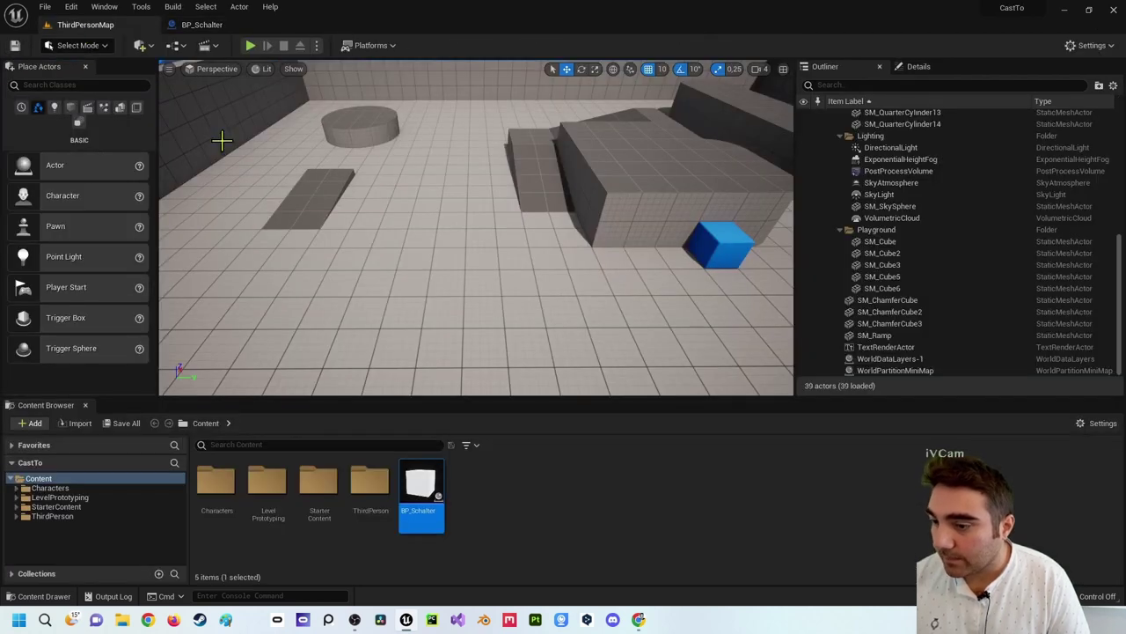
Place a BP_ThirdPersonCharacter from ThirdPerson/Blueprints into the level centre.
click(364, 502)
double_click(365, 502)
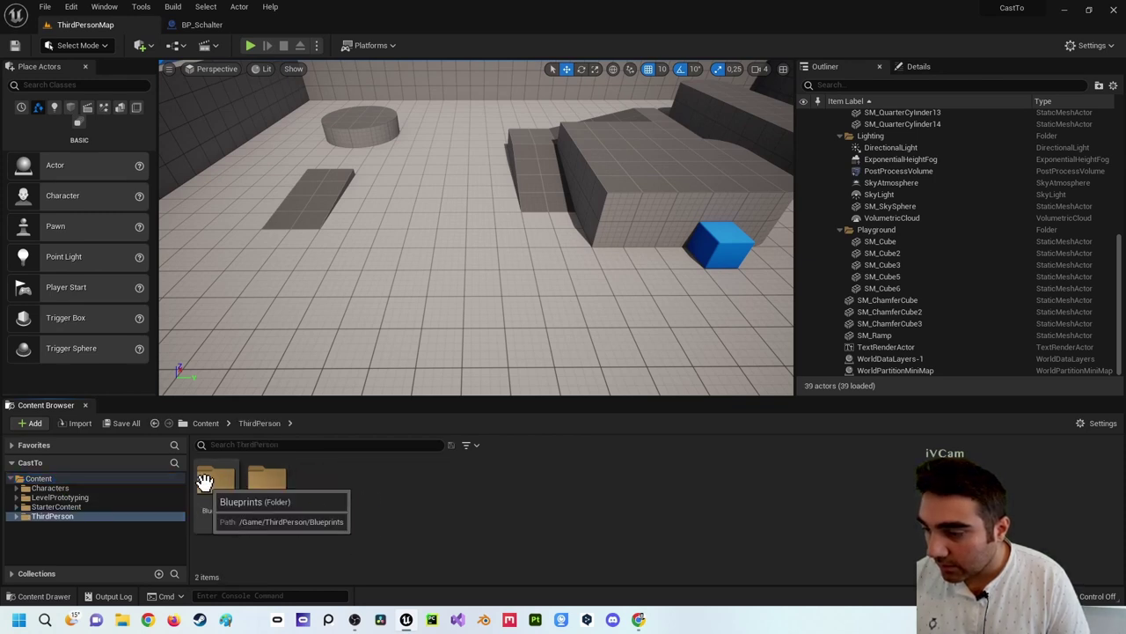
double_click(213, 481)
drag(218, 486, 401, 231)
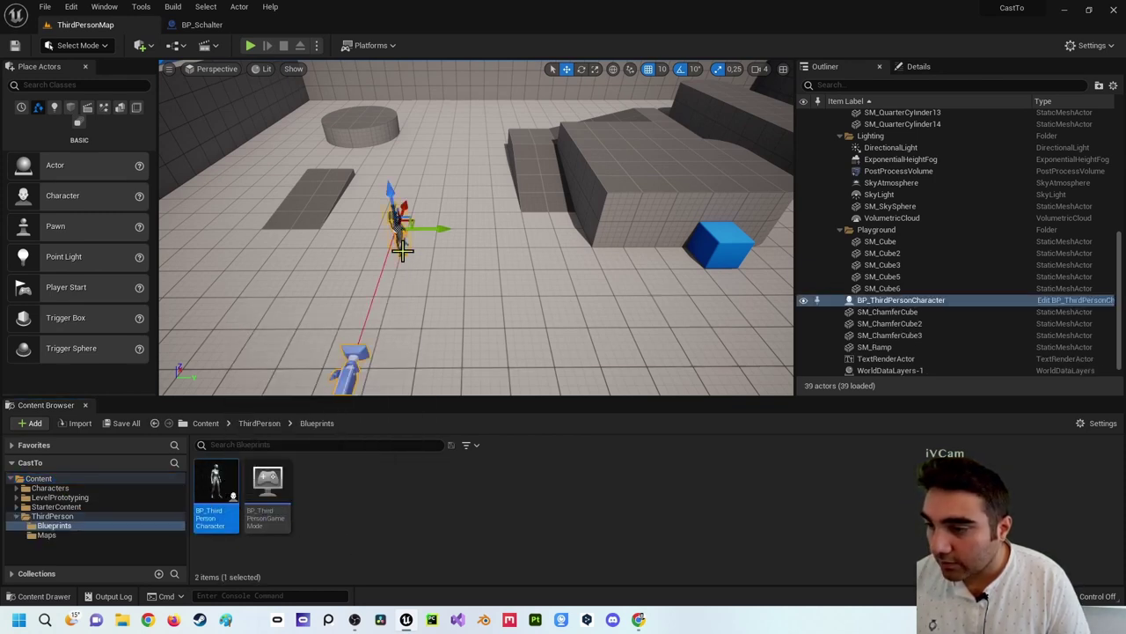
Set the placed character's Auto Receive Input to Player 0.
click(926, 68)
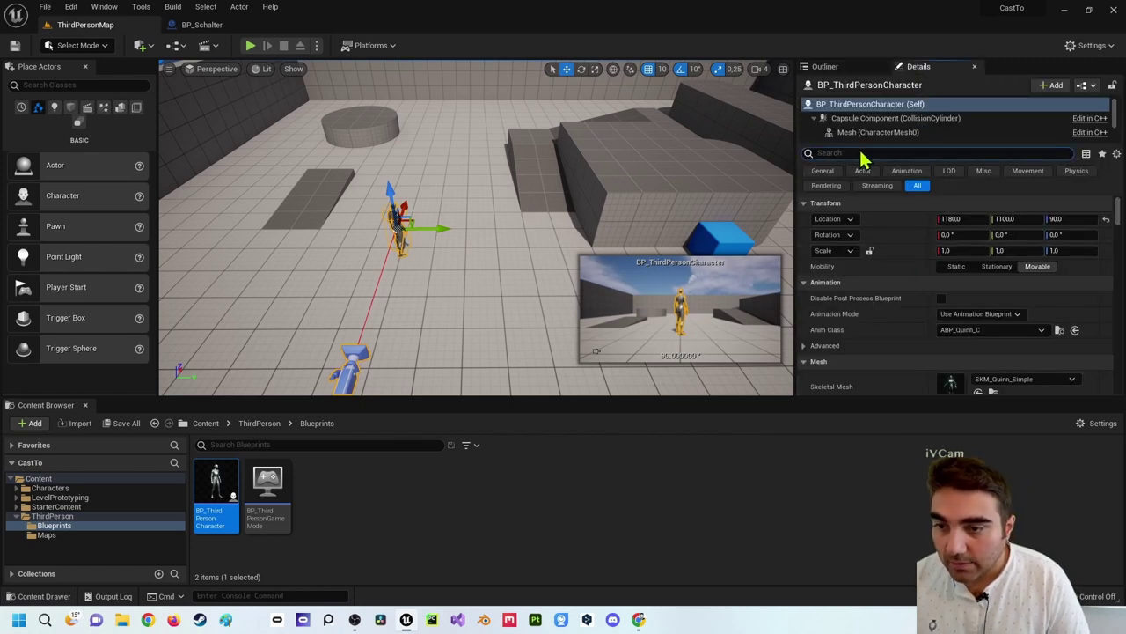
text(auot)
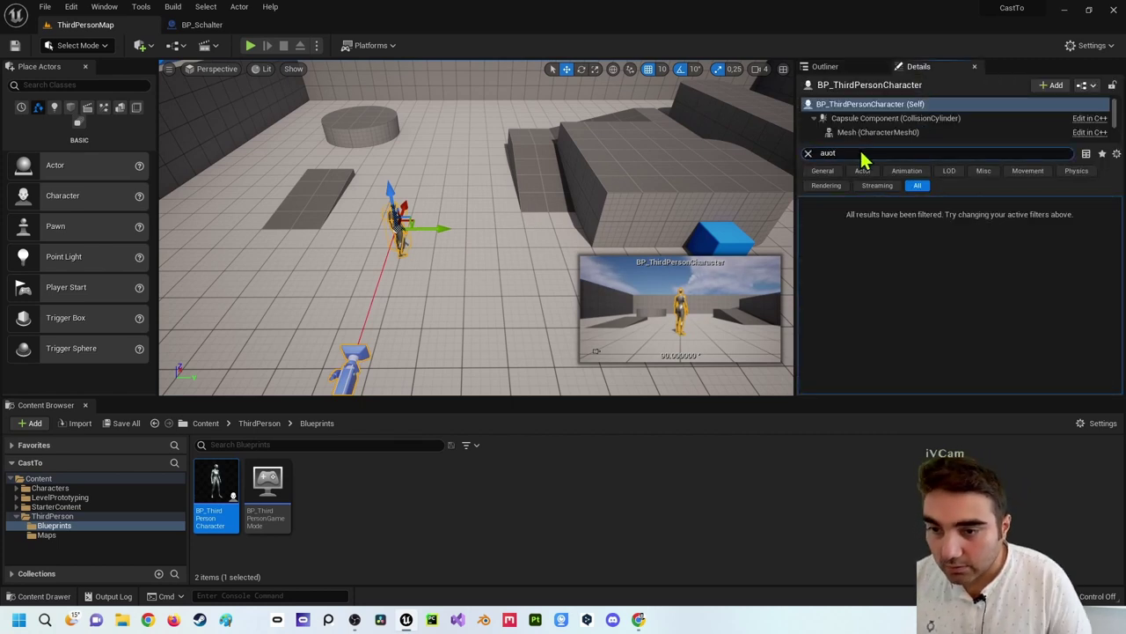
key(BackSpace)
key(BackSpace)
key(BackSpace)
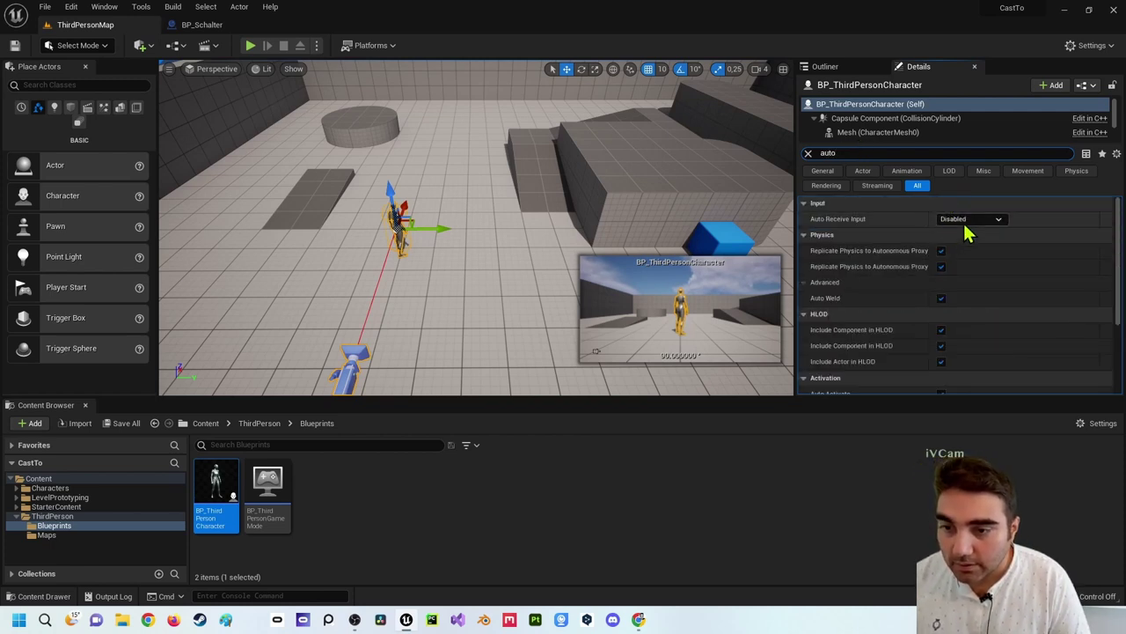
click(966, 222)
click(953, 241)
Set the character's Auto Possess Player to Player 0.
click(872, 151)
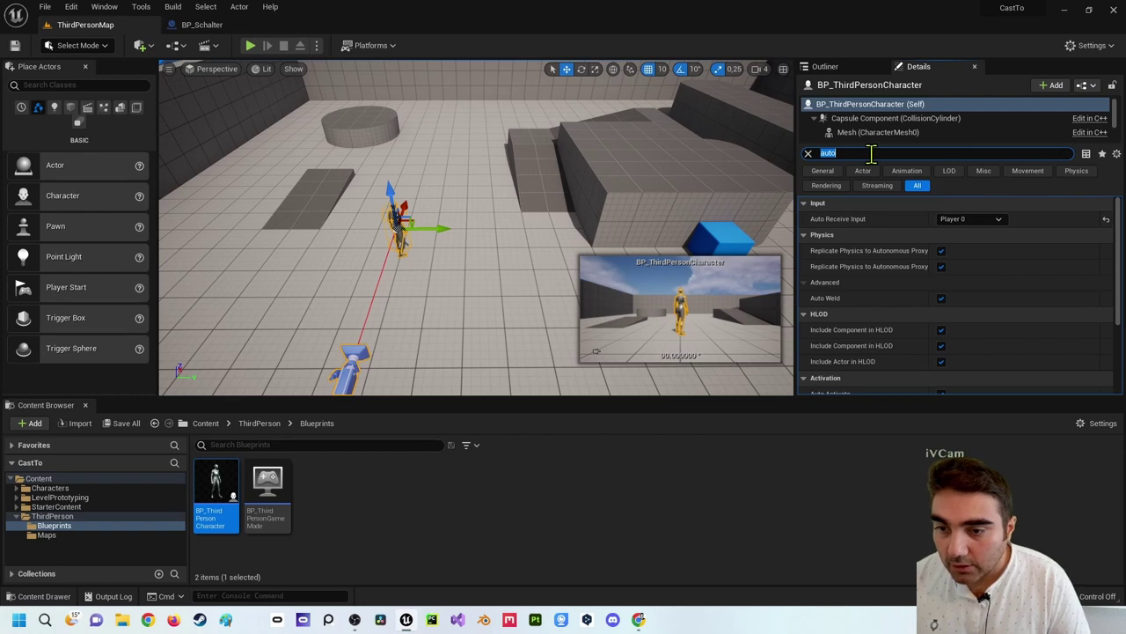
text(posses)
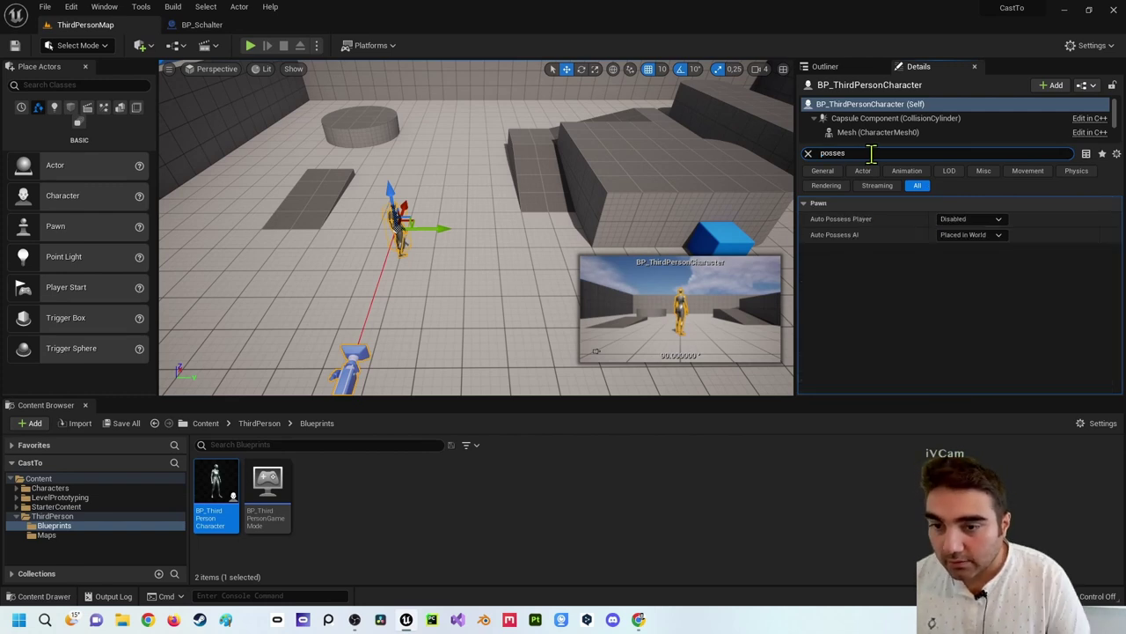
click(987, 223)
click(988, 243)
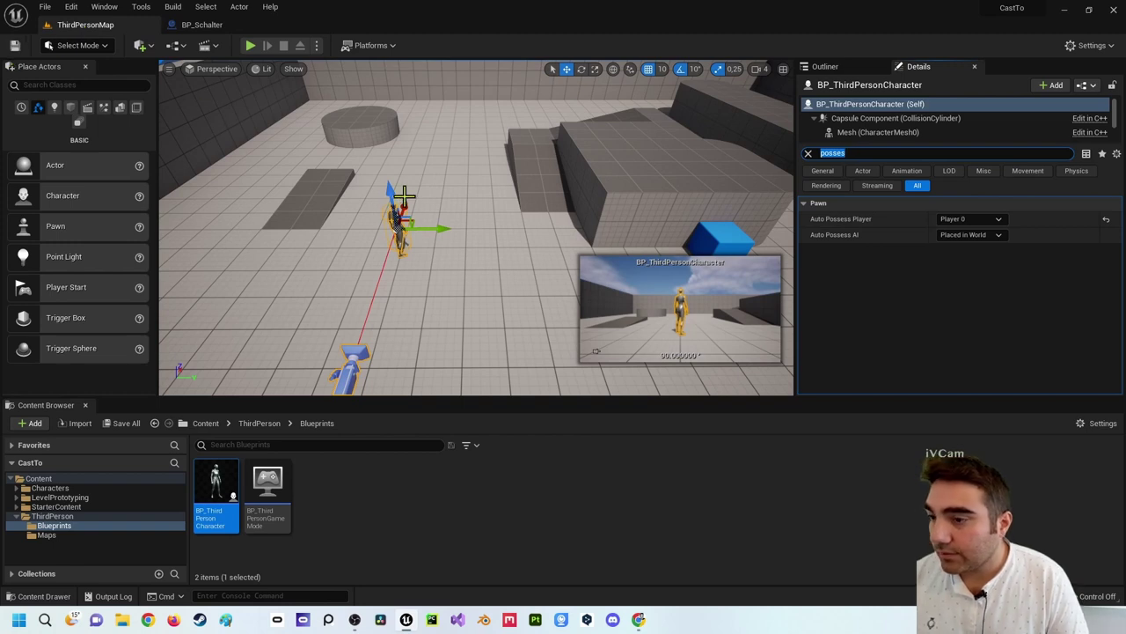
right_drag(443, 231, 413, 247)
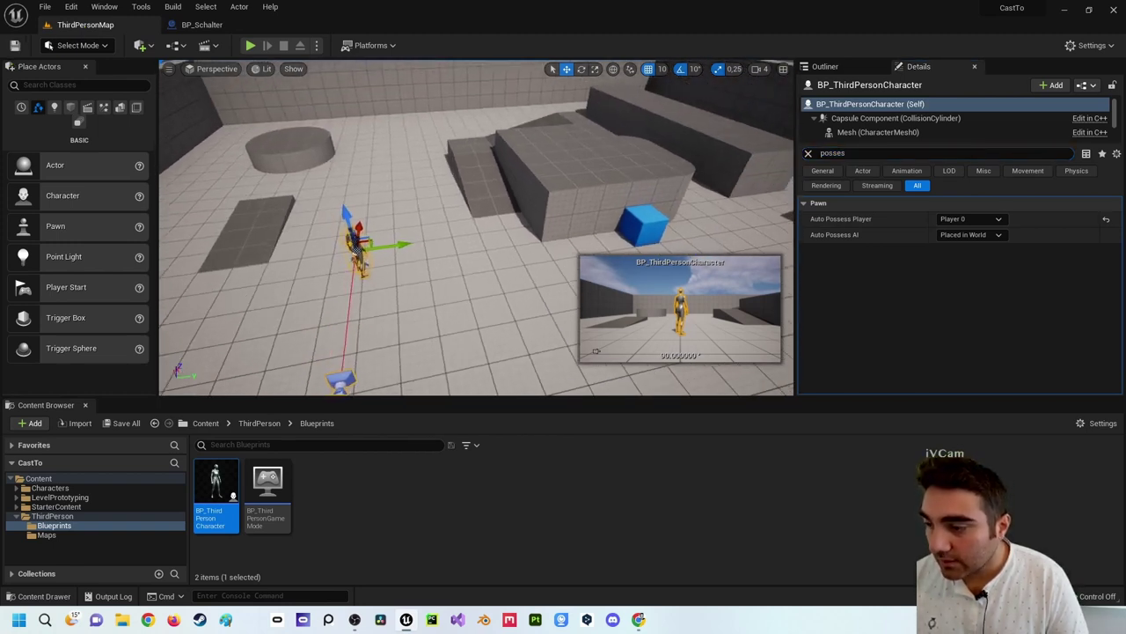
Place a BP_Schalter actor in the level next to the character.
click(69, 479)
click(422, 484)
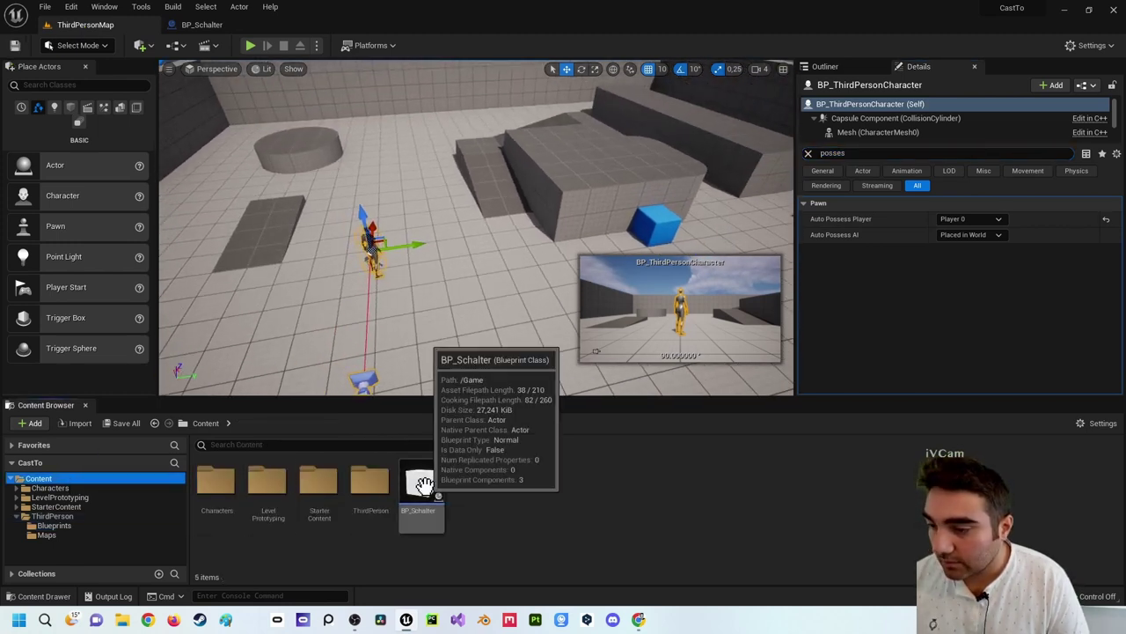
drag(425, 483, 491, 234)
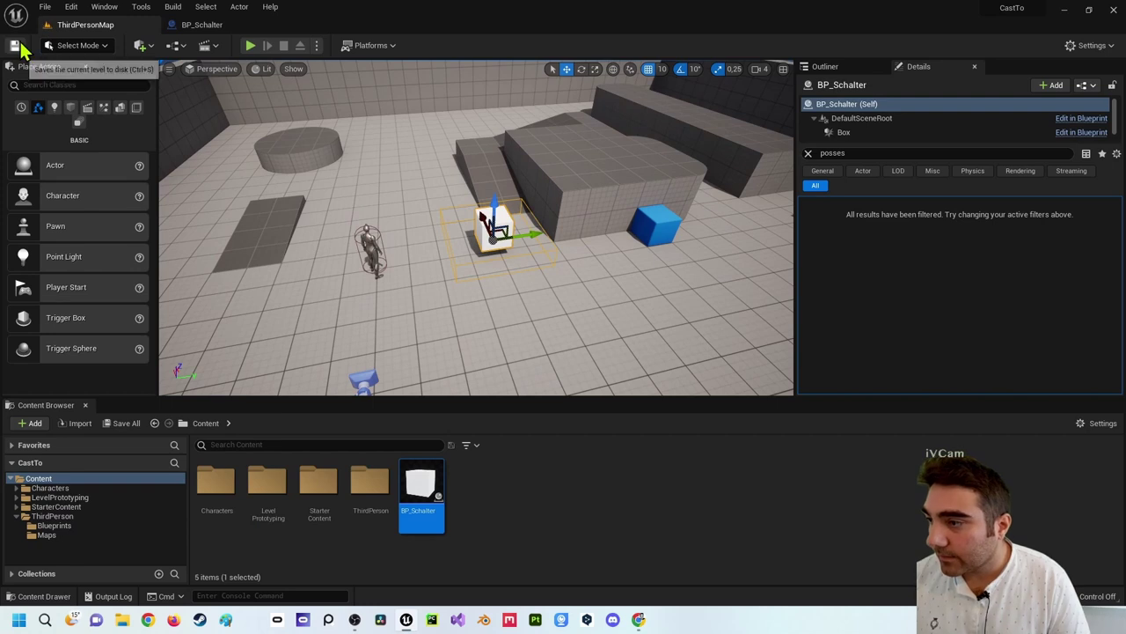
Select the character and locate its BP_ThirdPersonCharacter asset in the Content Browser with Ctrl+B.
click(373, 254)
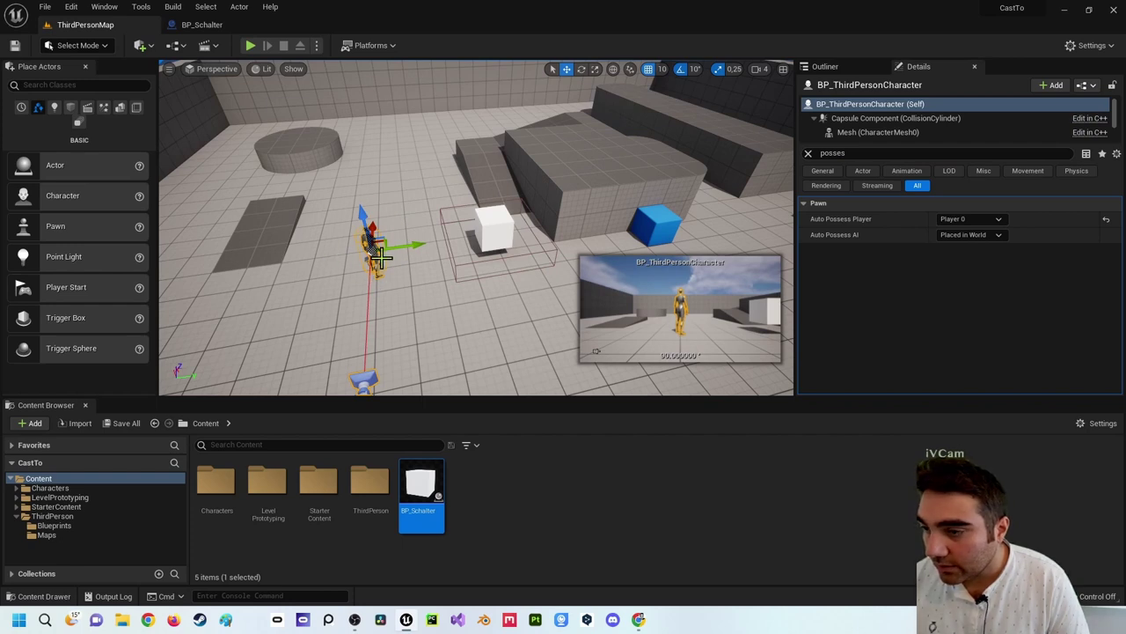
key(ctrl+b)
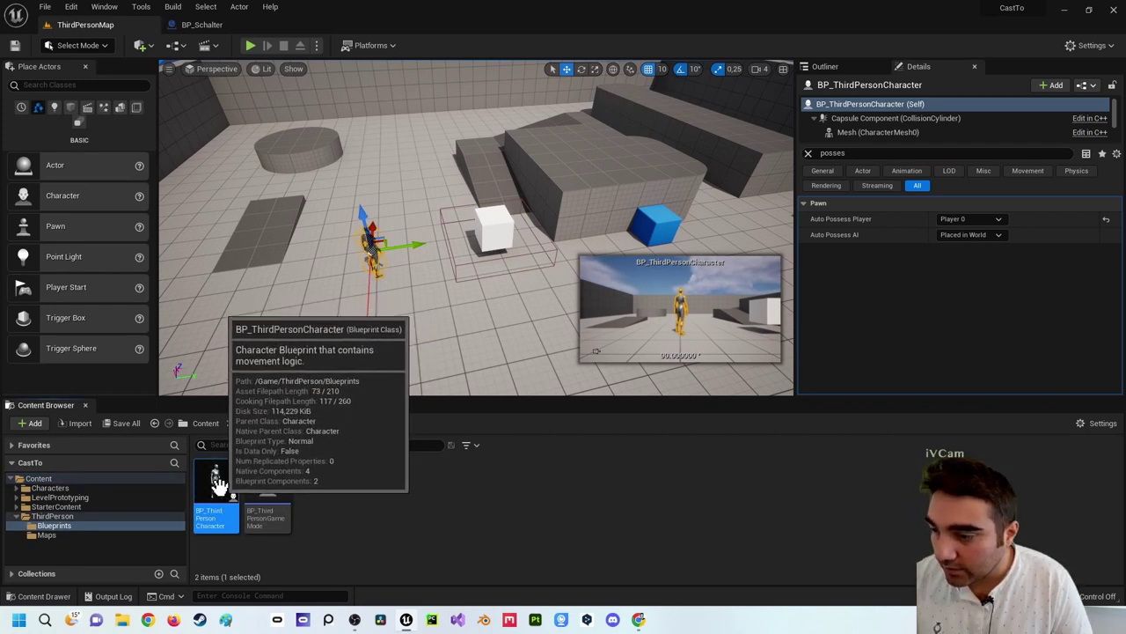
click(491, 232)
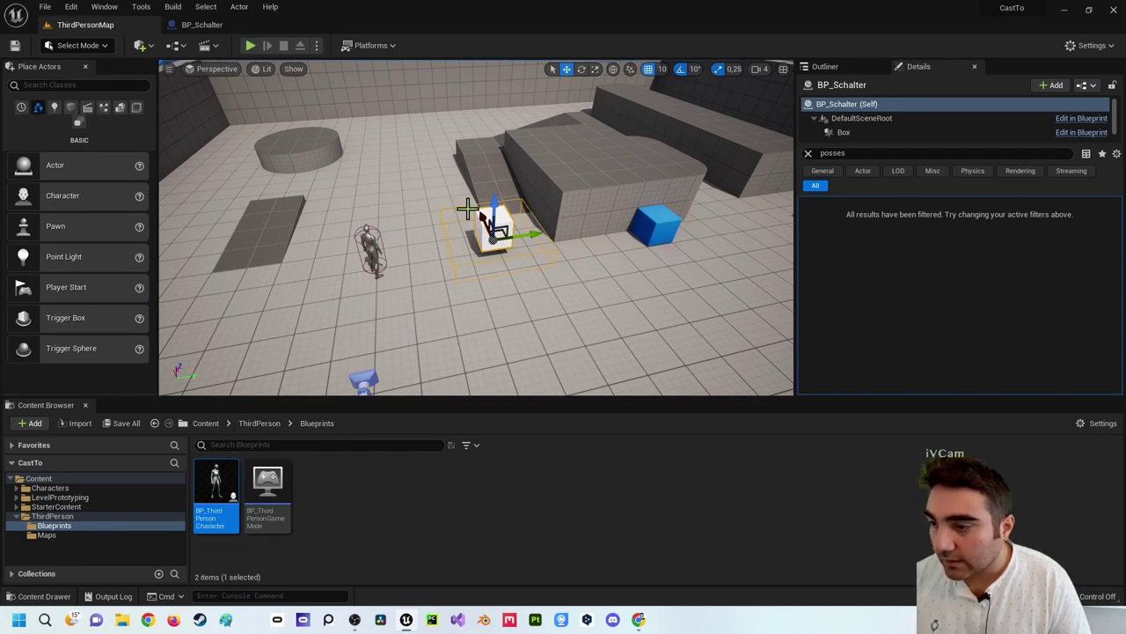
click(369, 235)
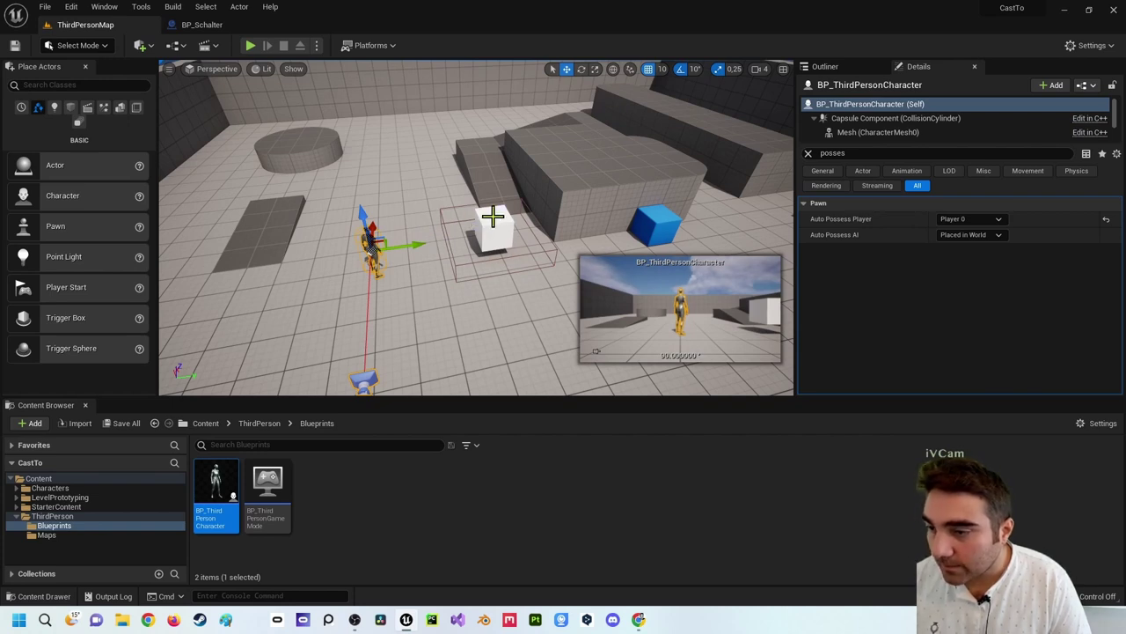
click(492, 215)
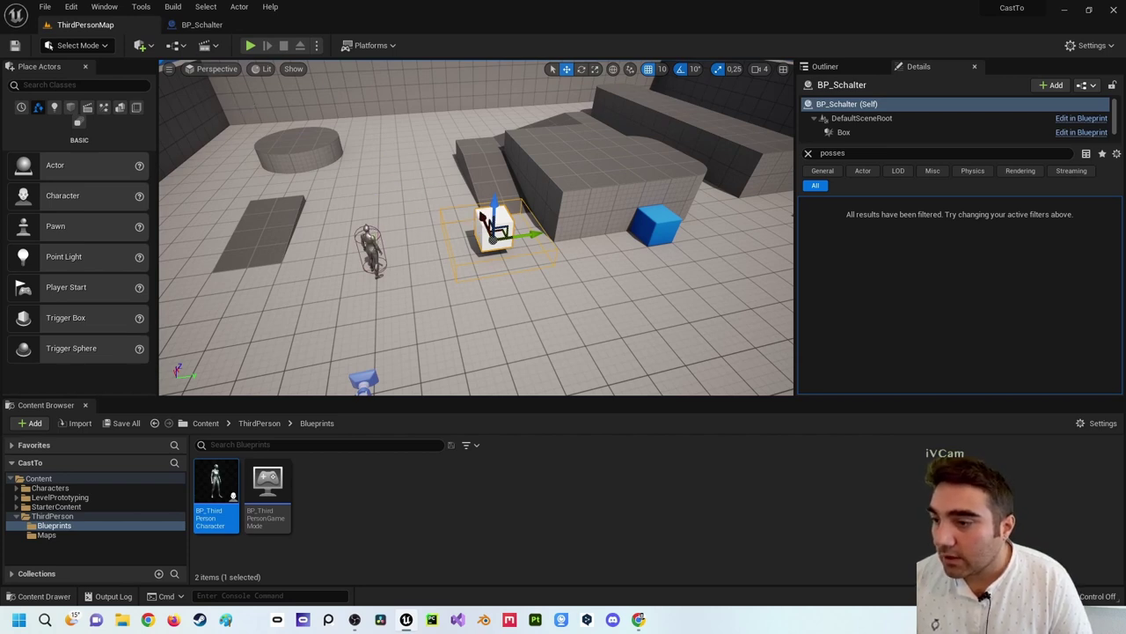
click(371, 249)
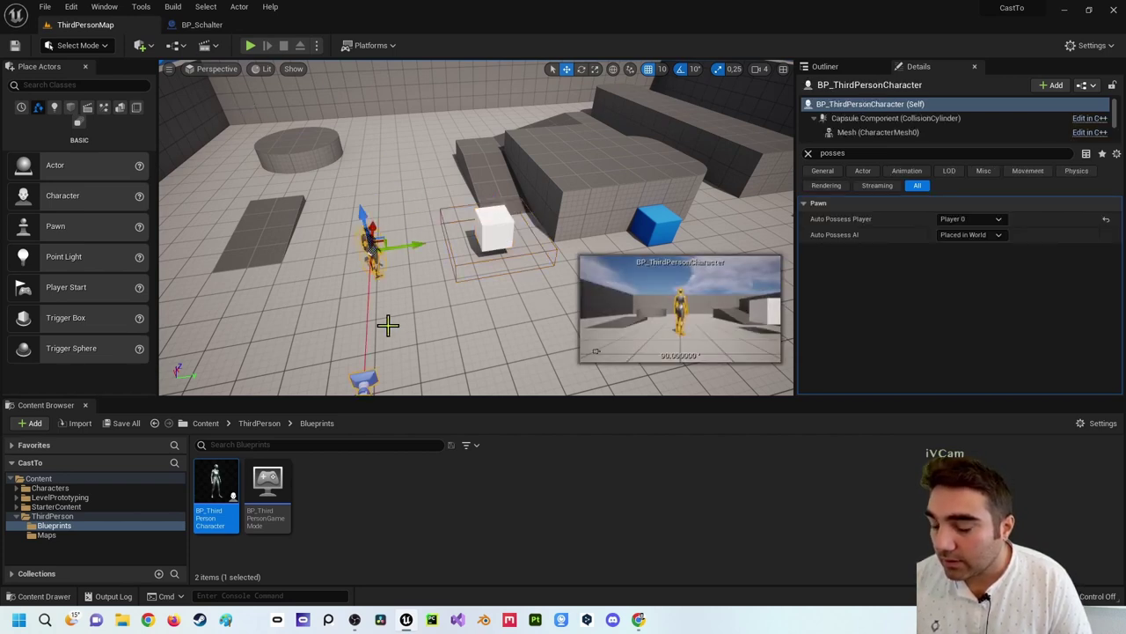
In BP_ThirdPersonCharacter, create an Integer variable named Lebenspunkte and compile.
double_click(221, 503)
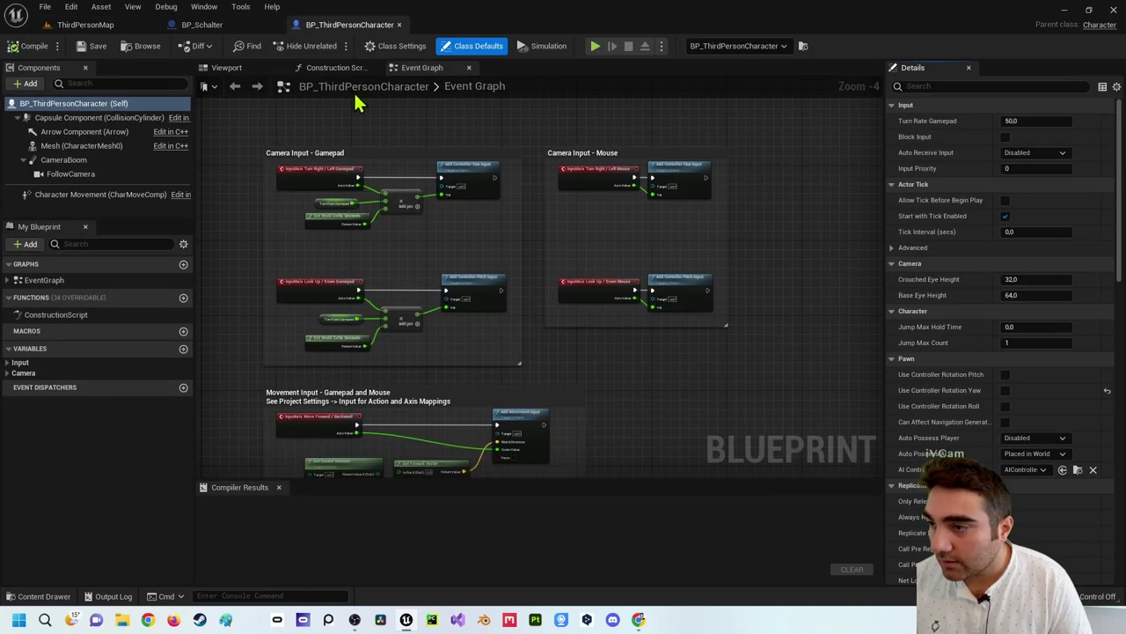
click(183, 349)
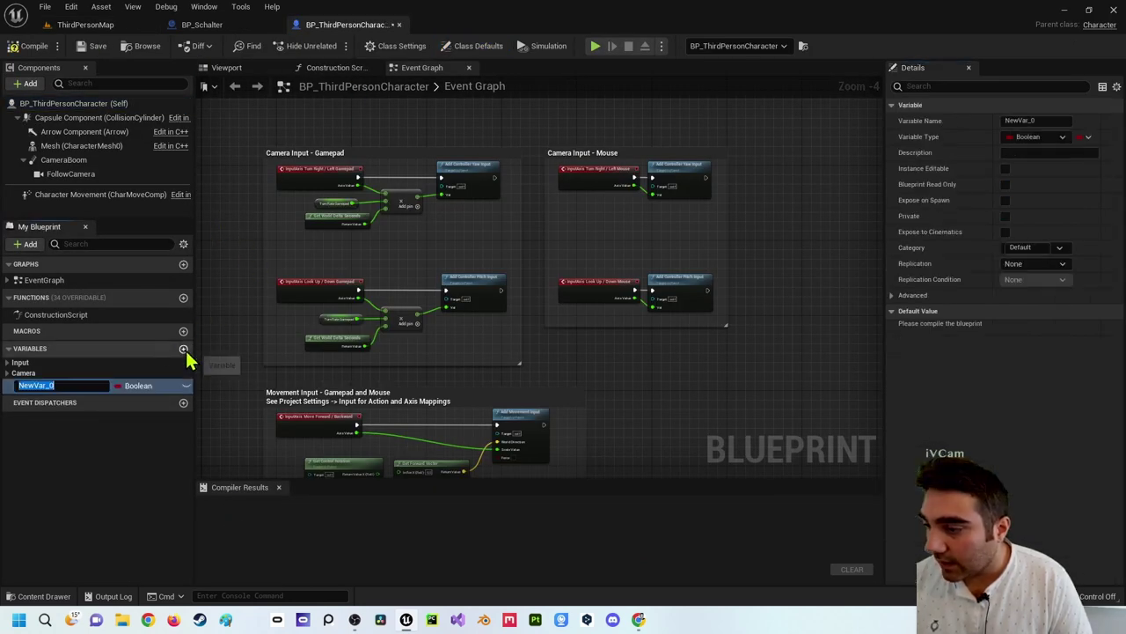
text(Lebe)
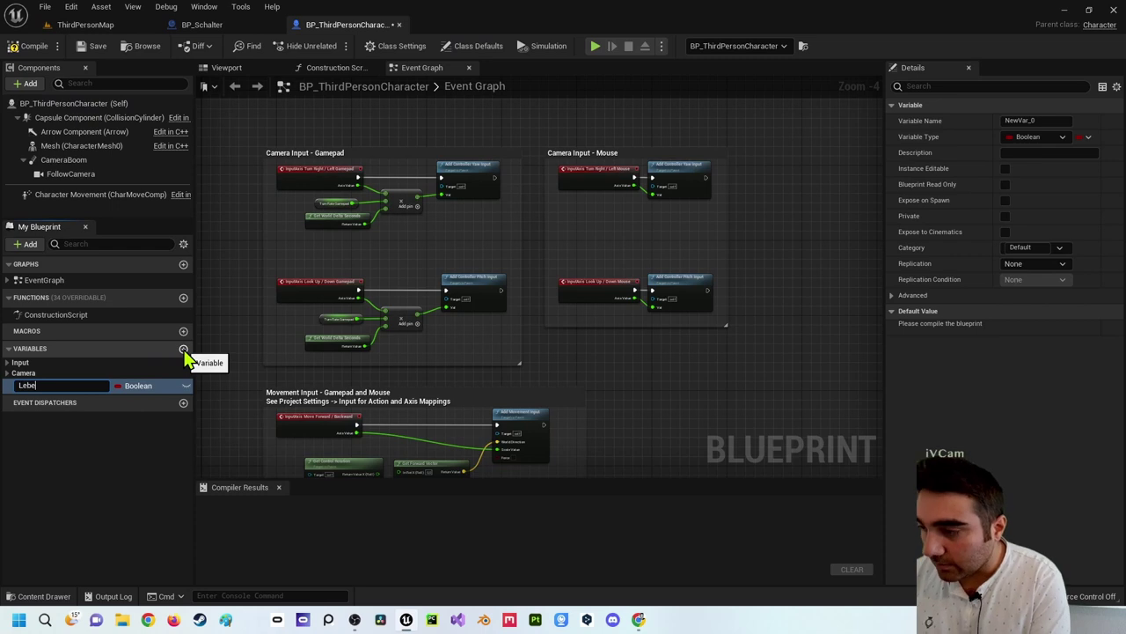
text(nspunk)
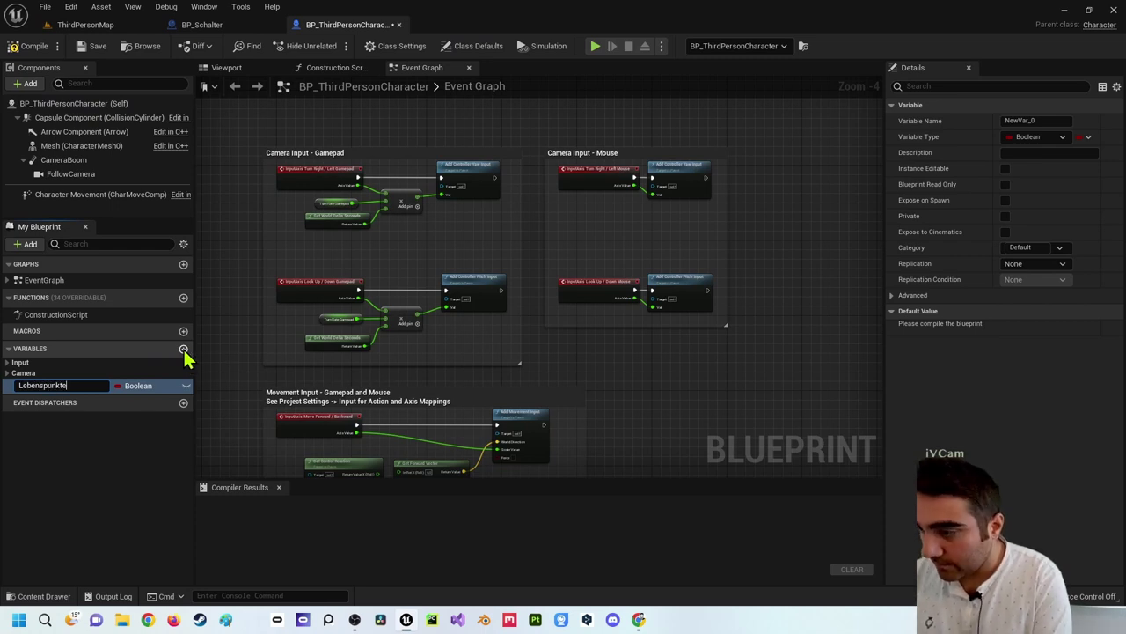
text(te)
key(Return)
click(130, 385)
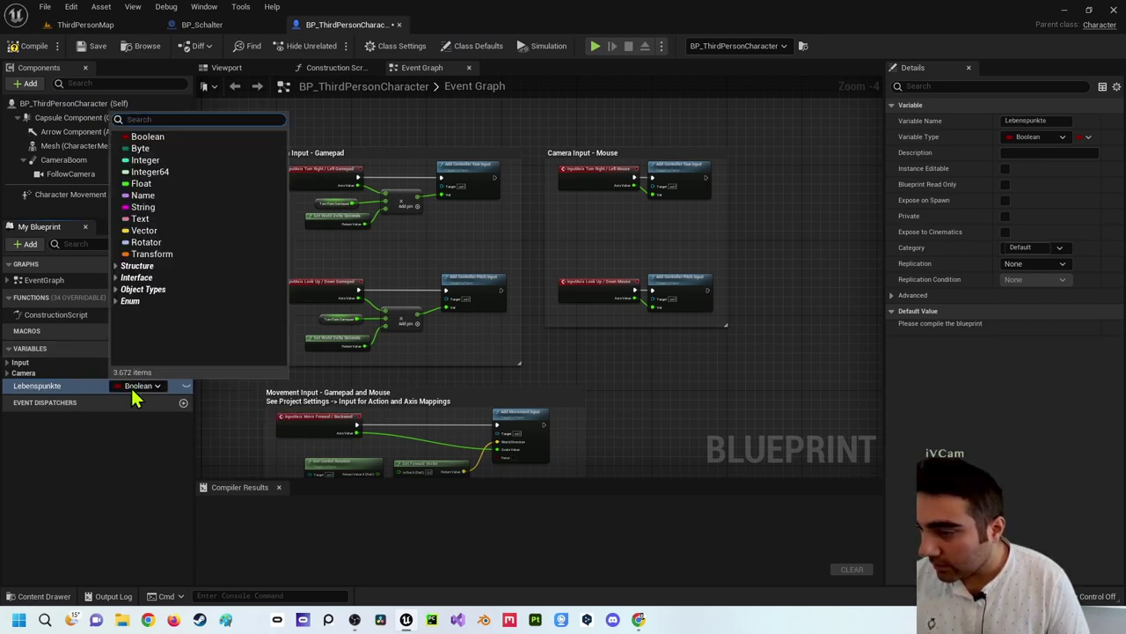
key(Escape)
click(173, 169)
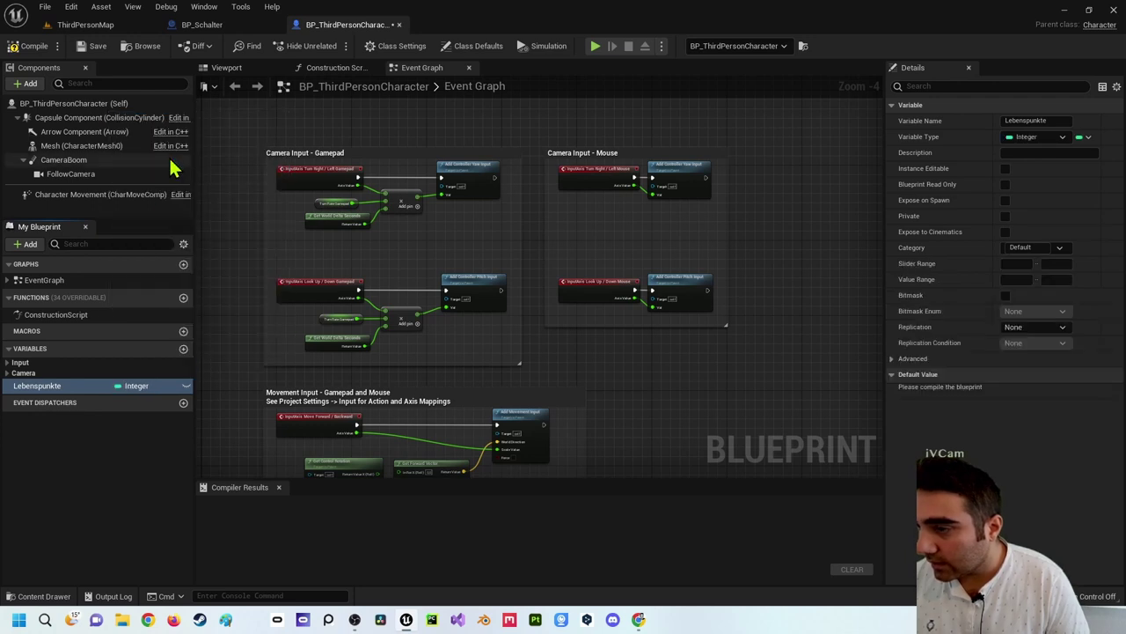
click(33, 46)
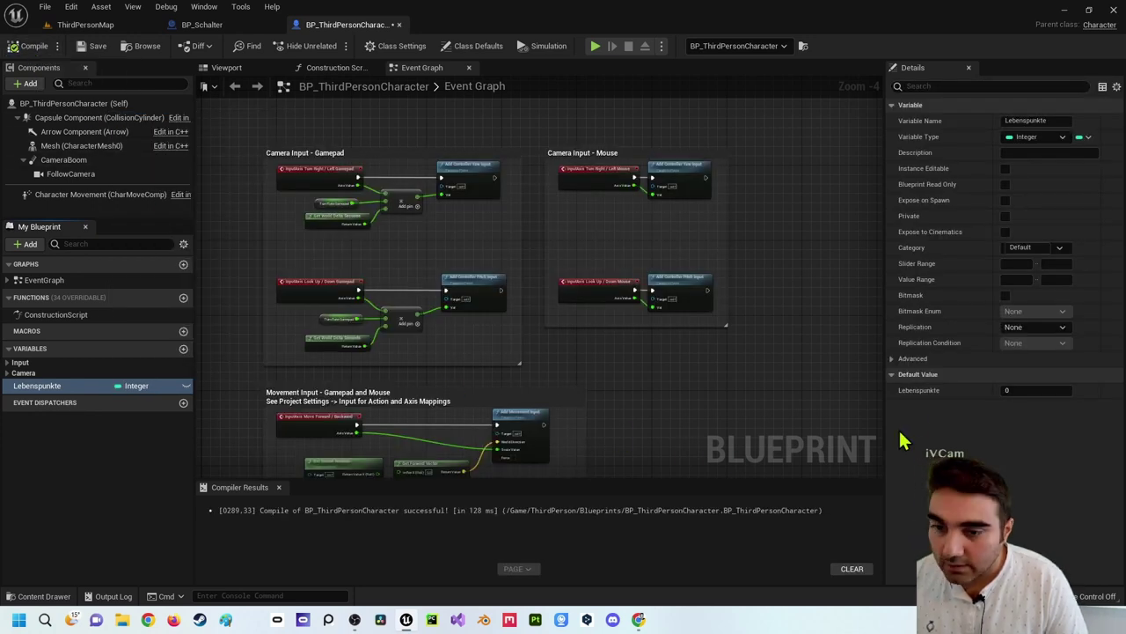
Give Lebenspunkte a default value of 756 and compile again.
click(1016, 390)
text(75)
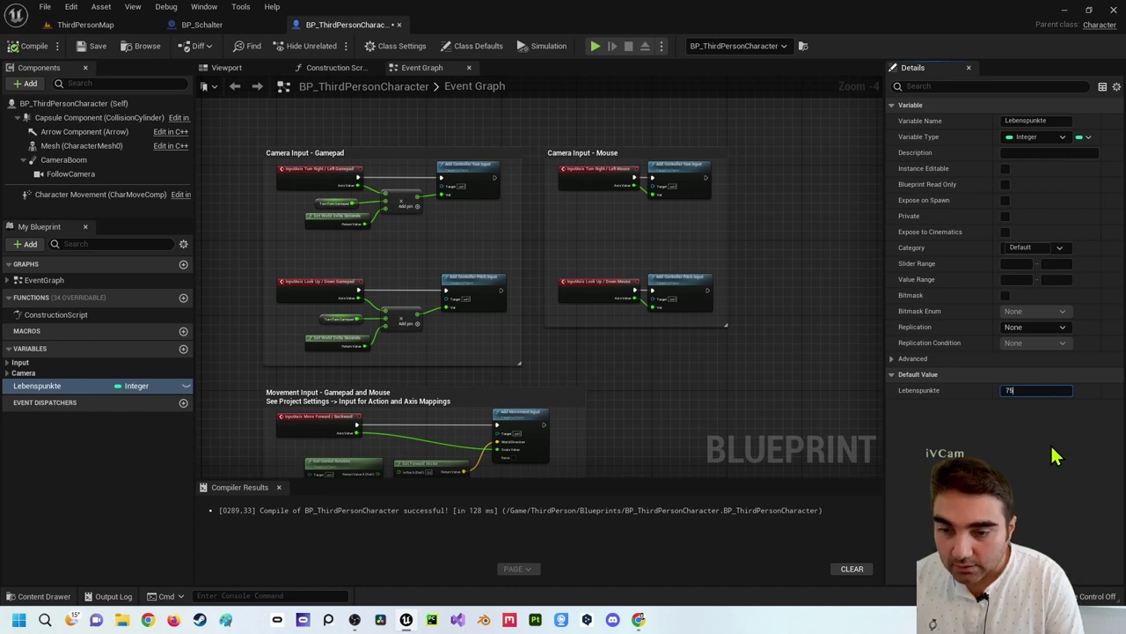
text(0)
key(Return)
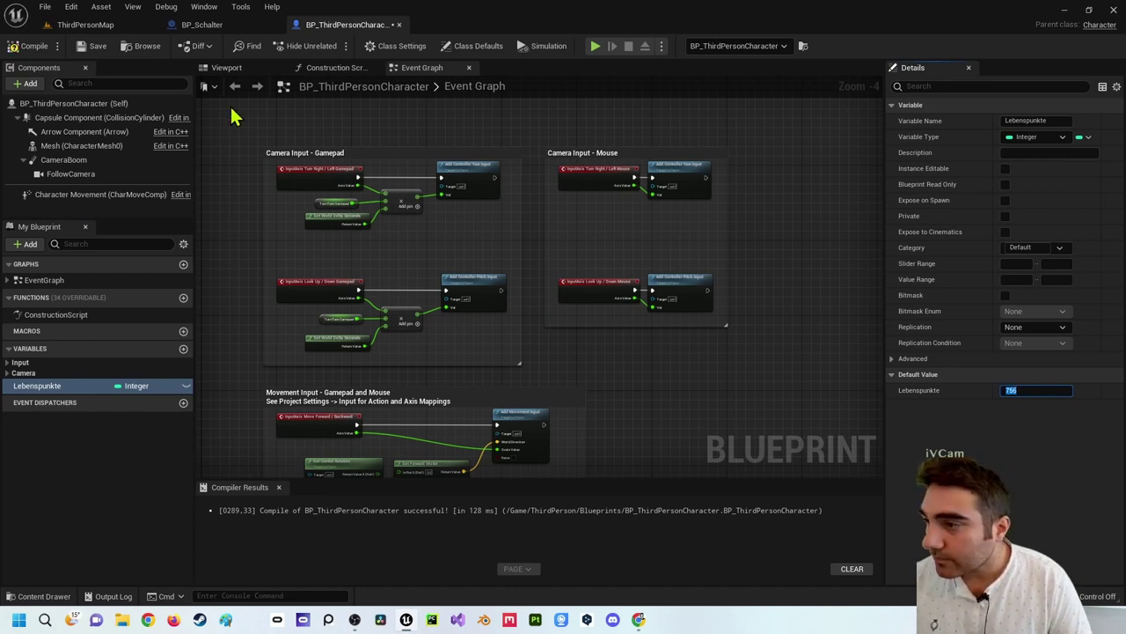
click(32, 46)
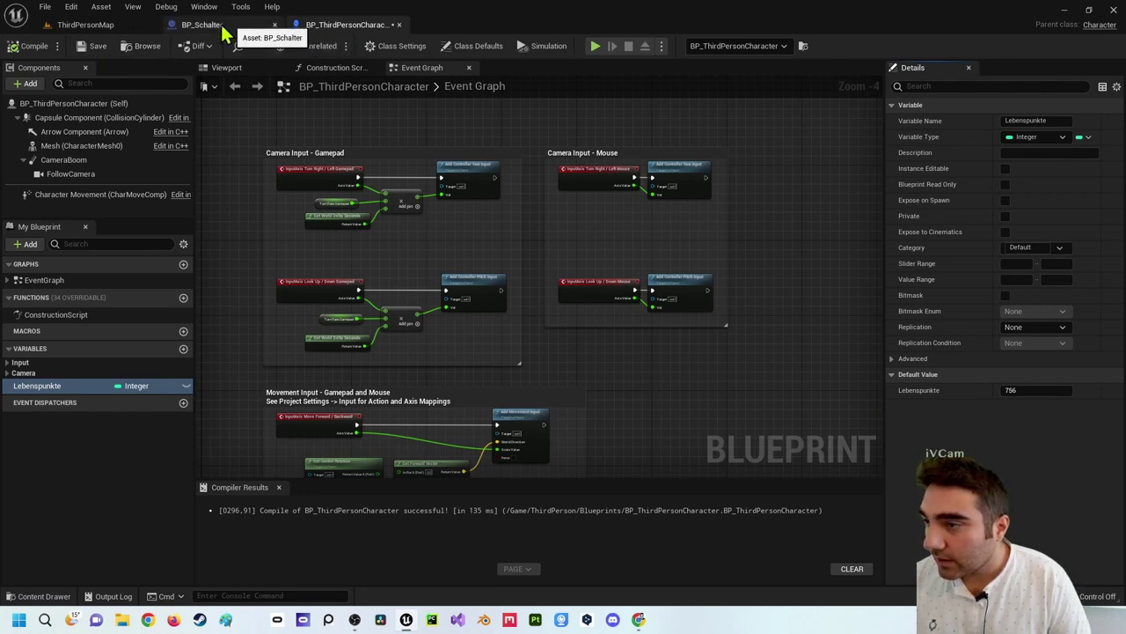
On ThirdPersonMap, select the placed BP_Schalter box and browse to its asset with Ctrl+B.
click(88, 25)
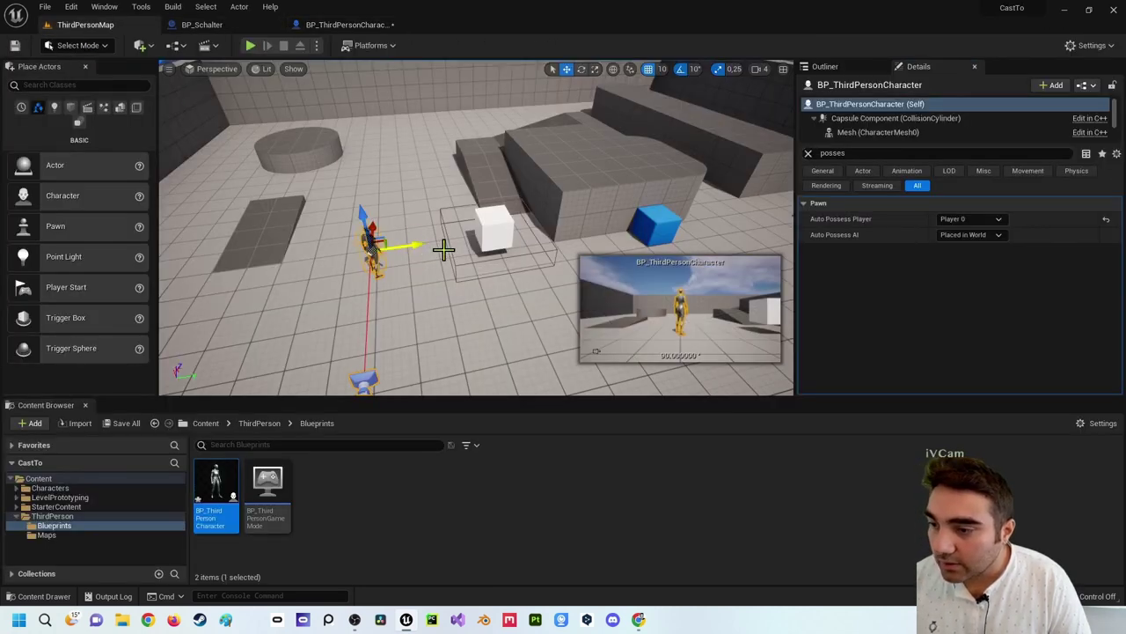
click(483, 233)
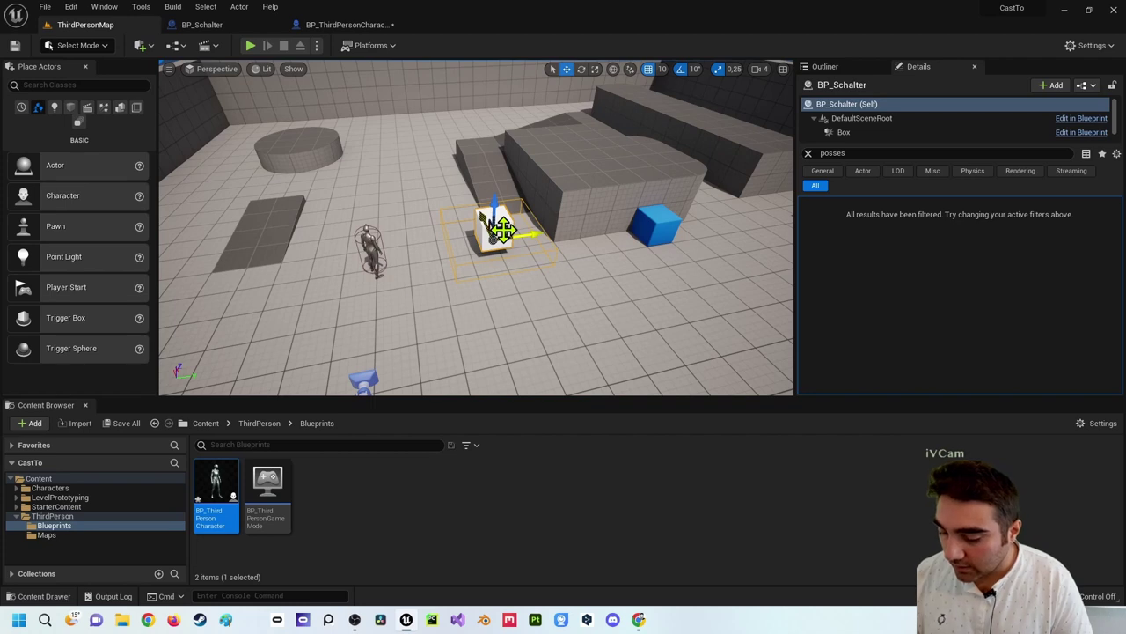
key(ctrl+b)
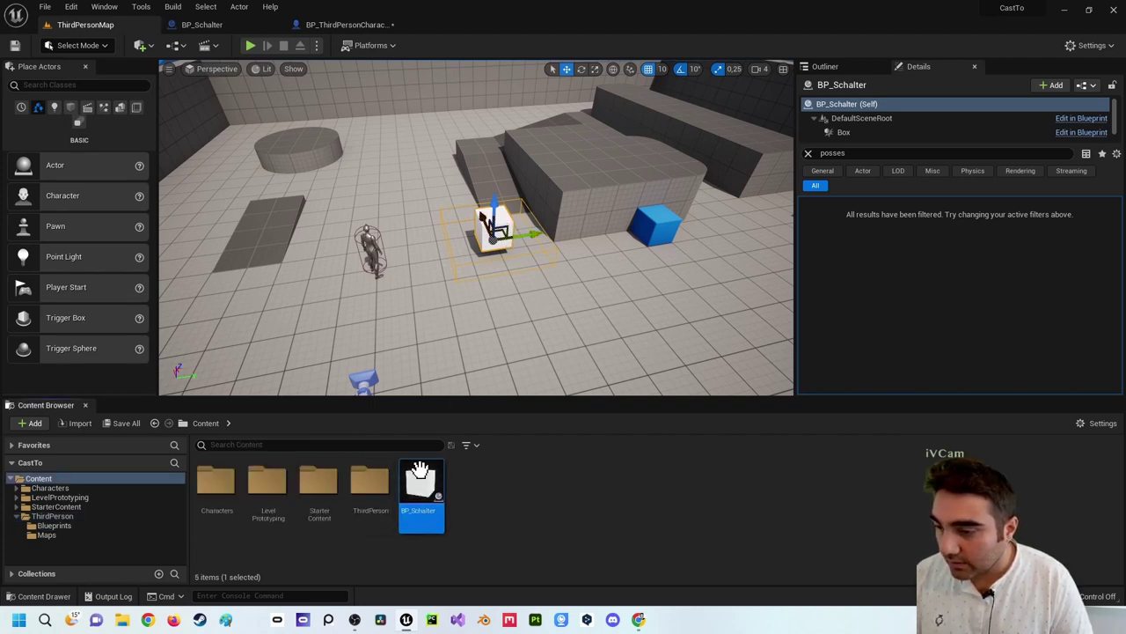
In the BP_Schalter blueprint, add an On Component Begin Overlap event for the Box component.
double_click(431, 490)
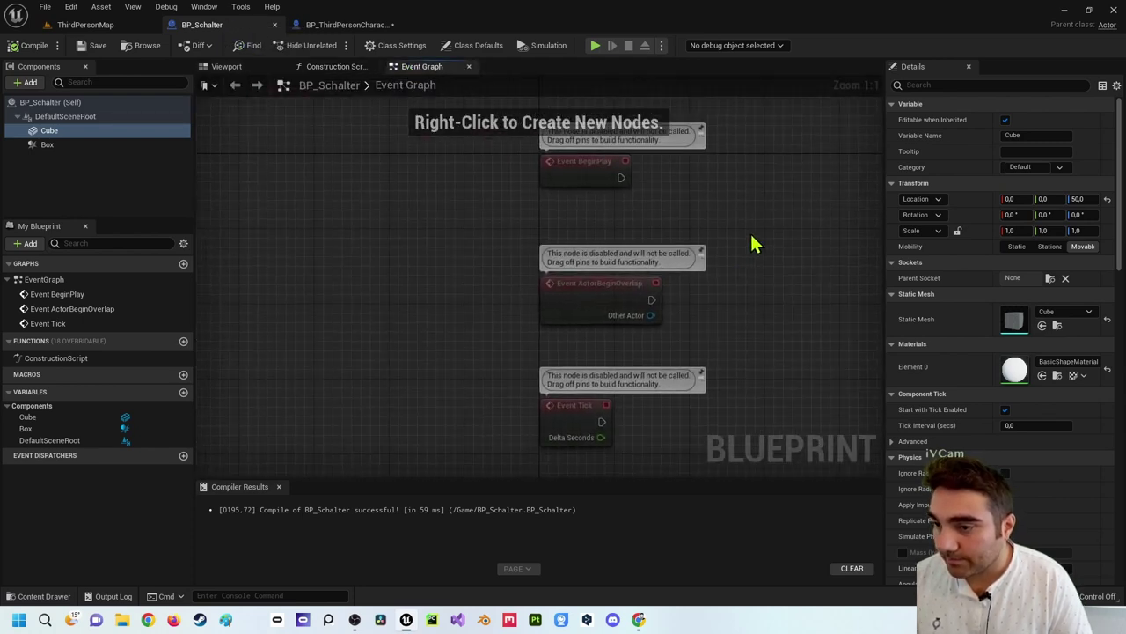
right_drag(751, 244, 417, 239)
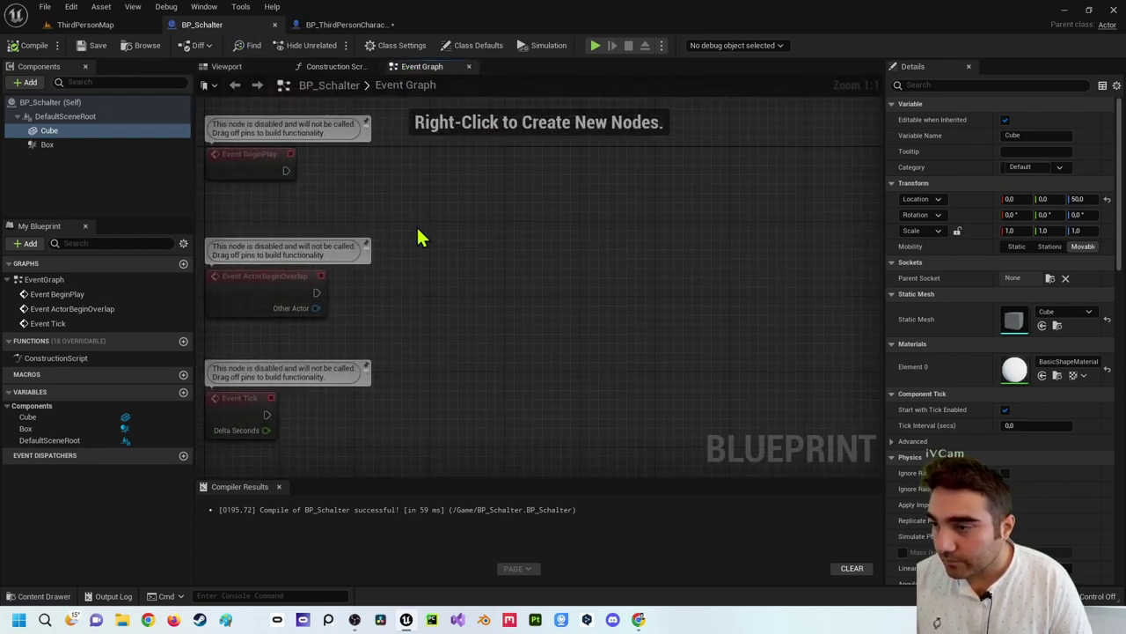
click(62, 146)
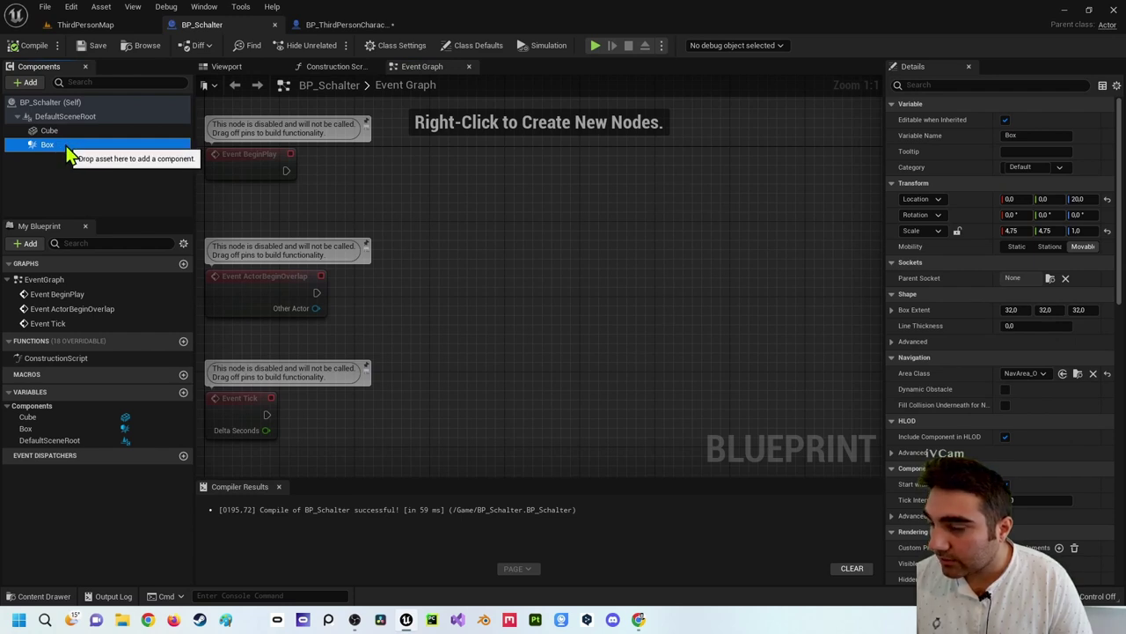
scroll(970, 352, down, 5)
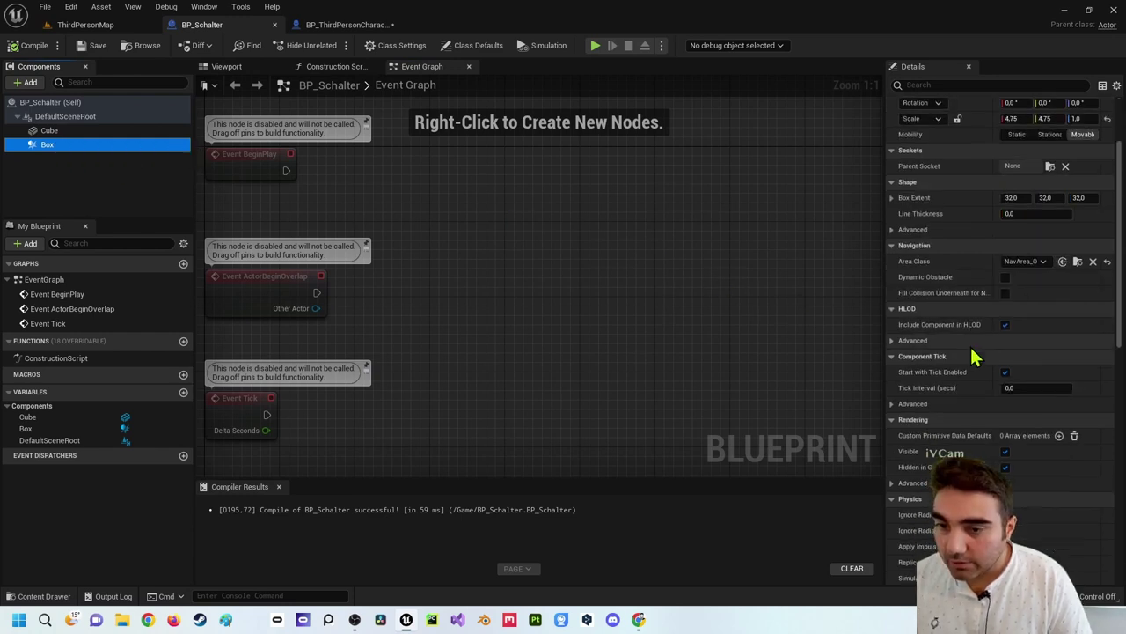
scroll(972, 368, down, 5)
scroll(976, 361, down, 5)
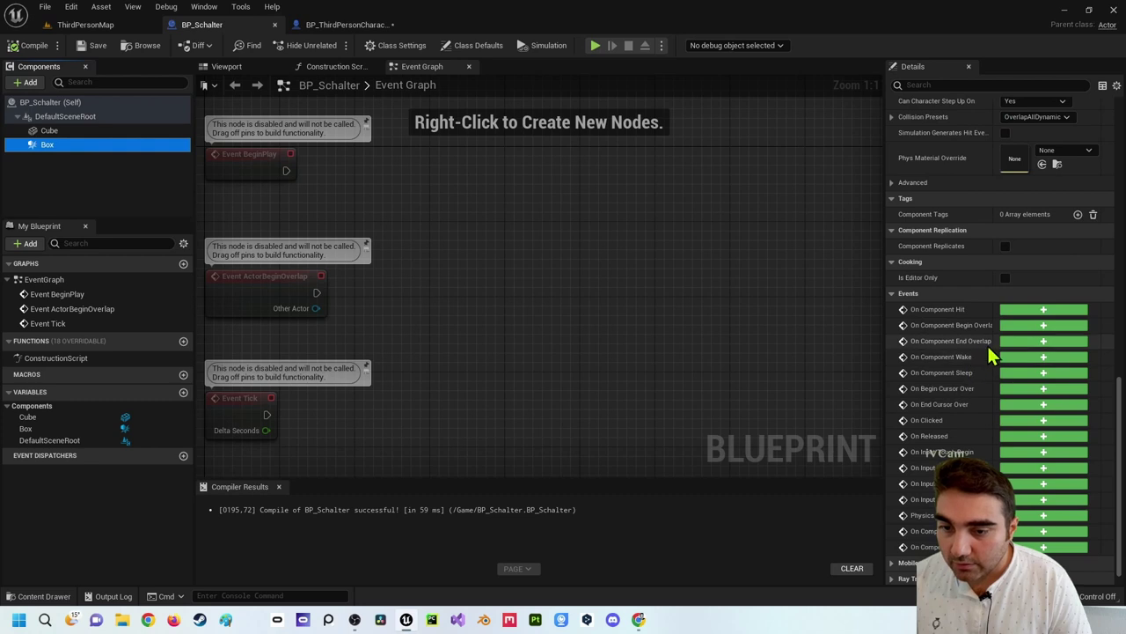
click(1033, 326)
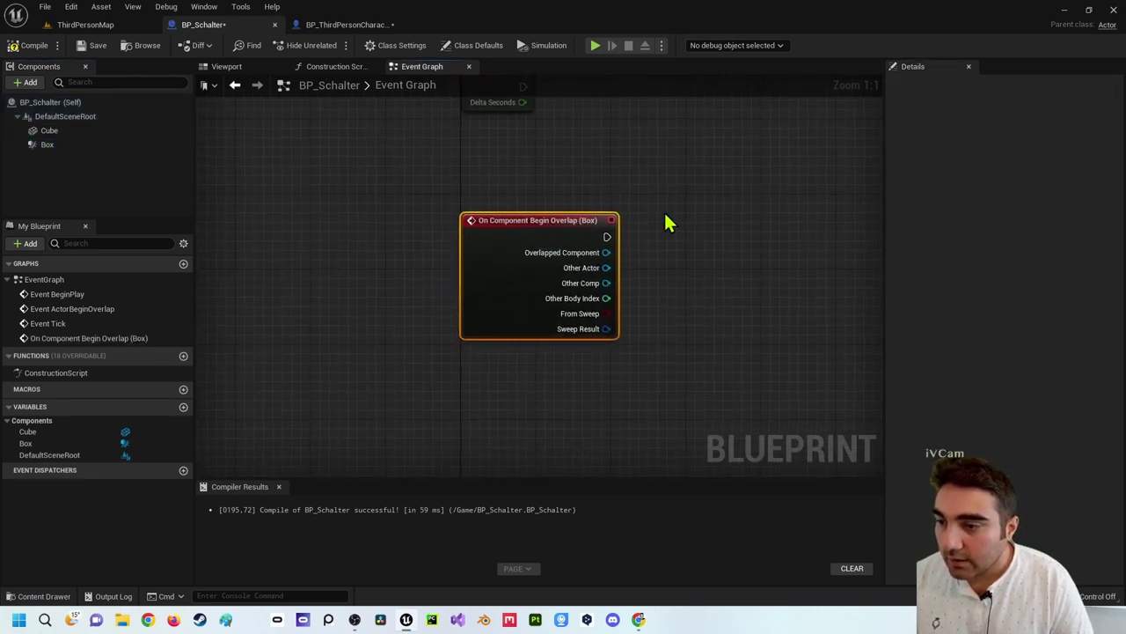
right_drag(666, 223, 593, 233)
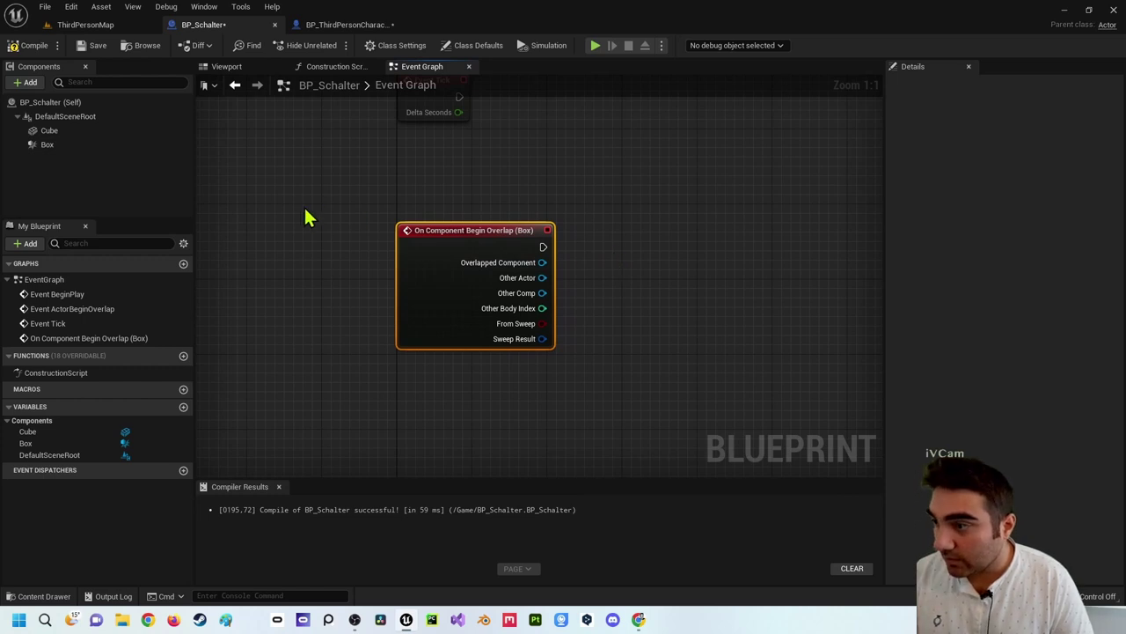
right_drag(526, 245, 444, 246)
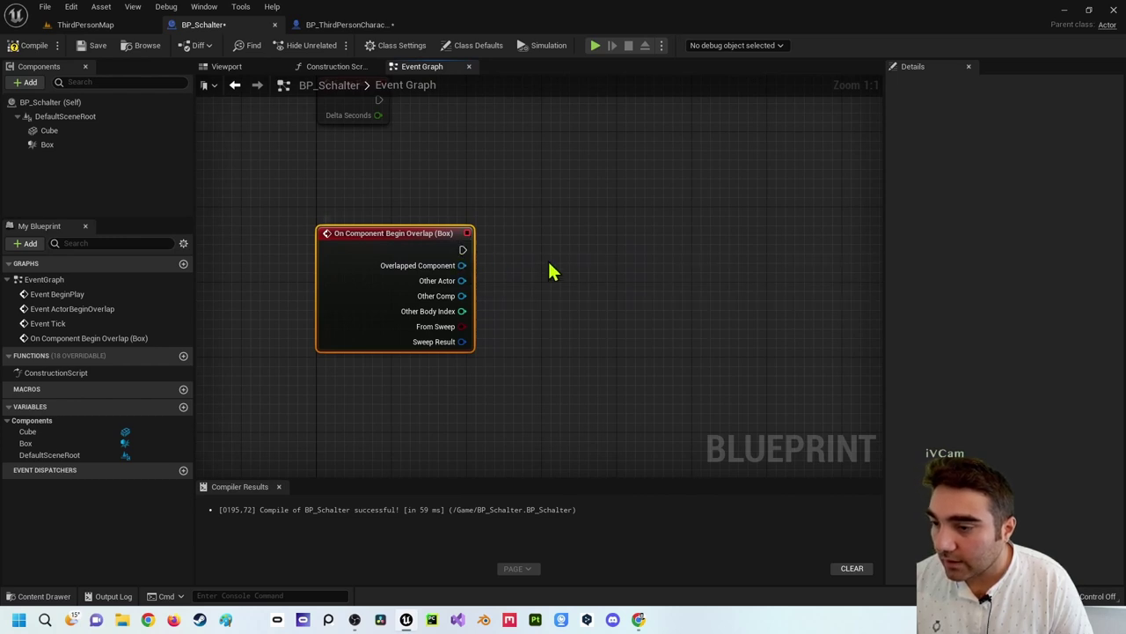
Add a Cast To BP_ThirdPersonCharacter node to the BP_Schalter Event Graph.
click(347, 25)
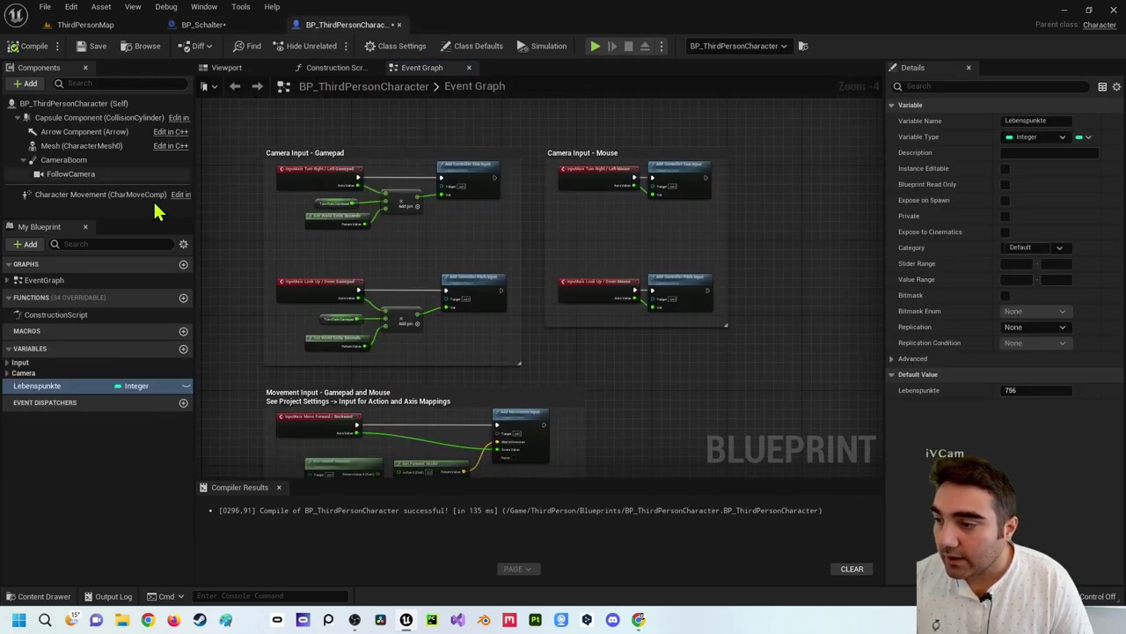
click(203, 25)
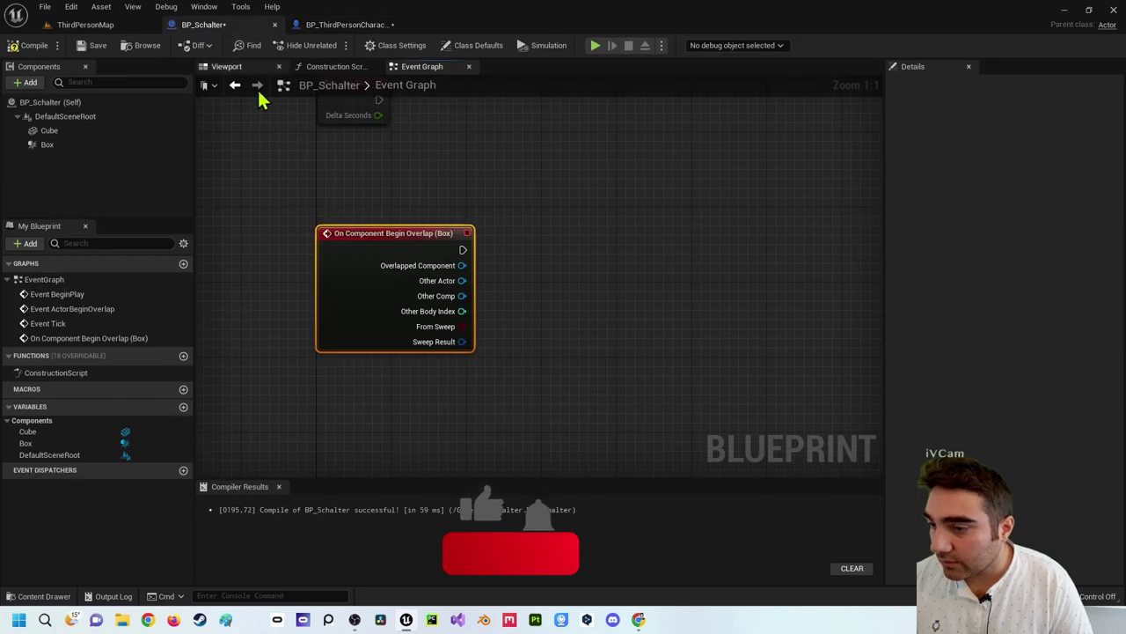
right_click(574, 258)
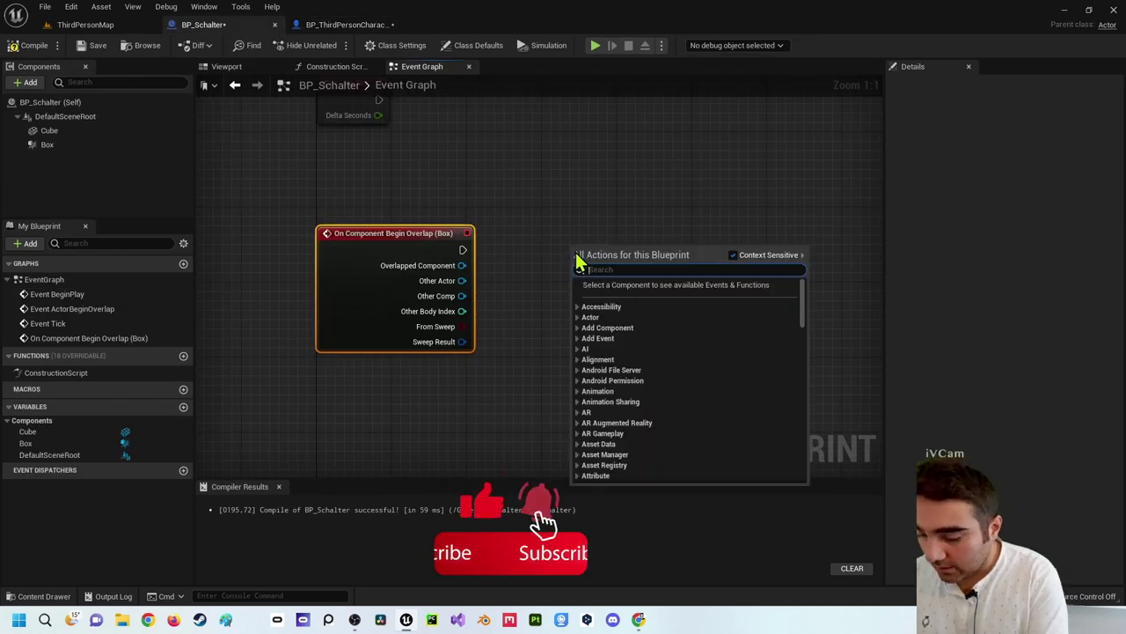
text(cast t)
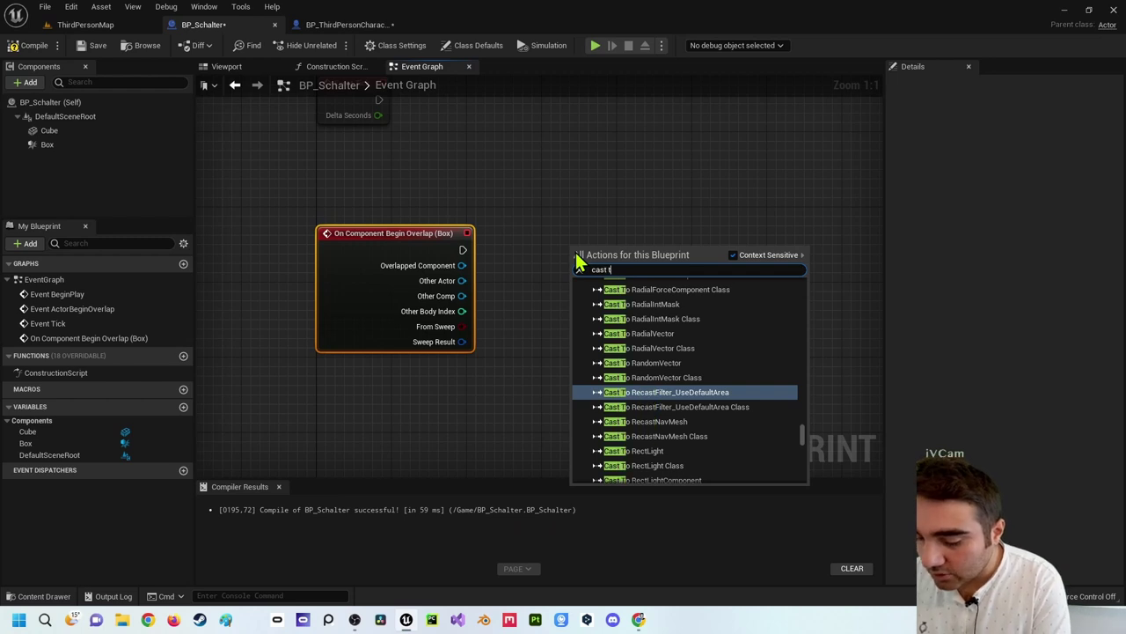
text(o tir)
key(BackSpace)
key(BackSpace)
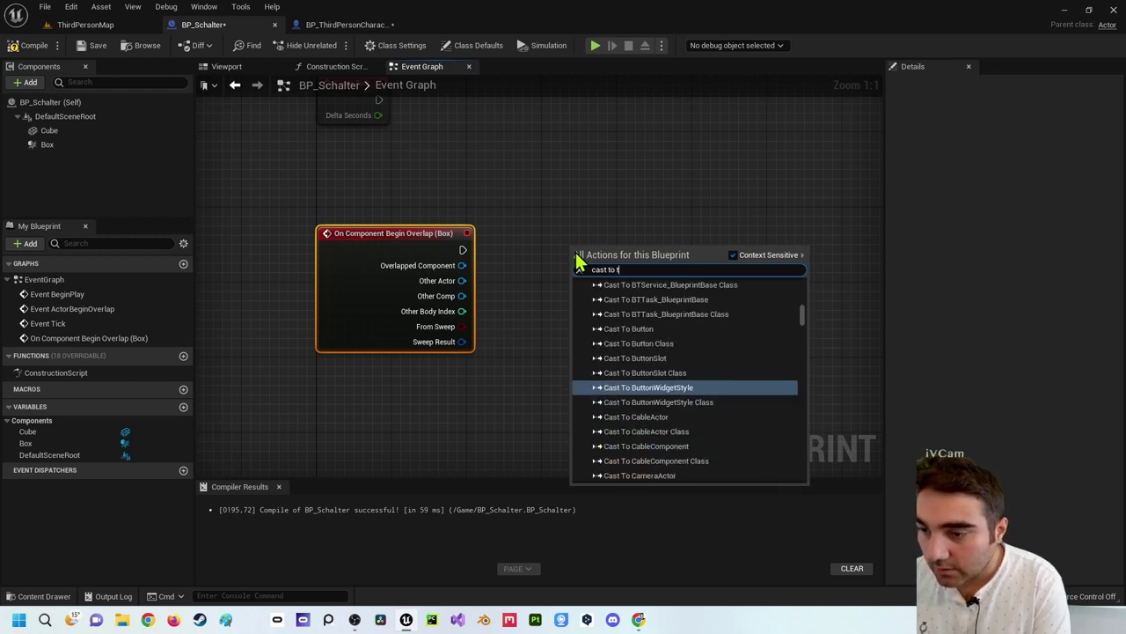
key(BackSpace)
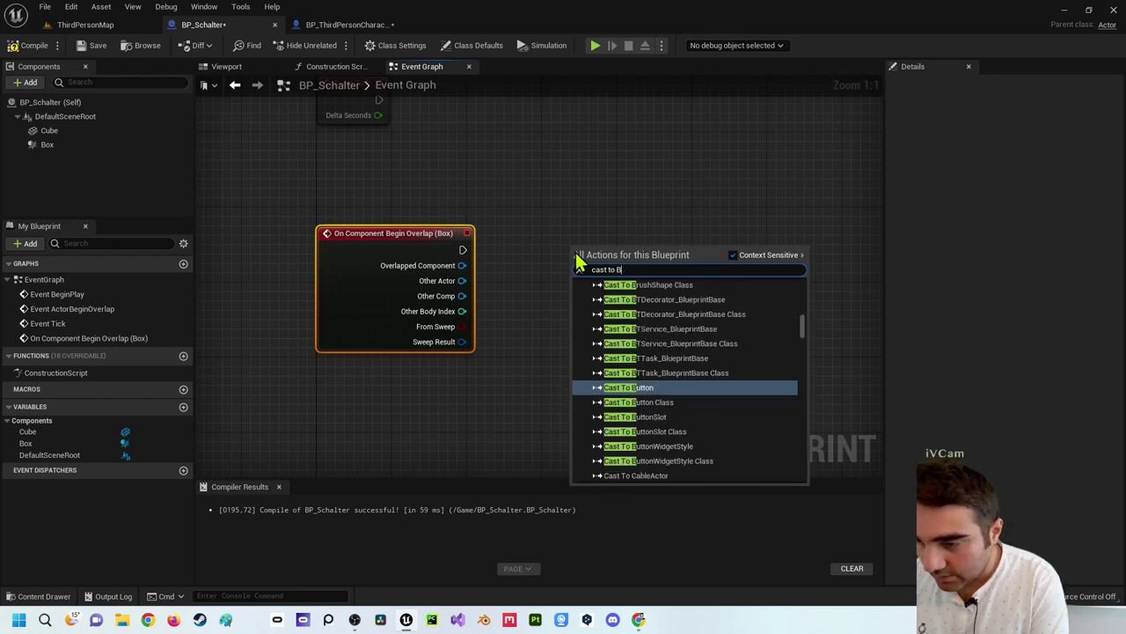
text(BP thi)
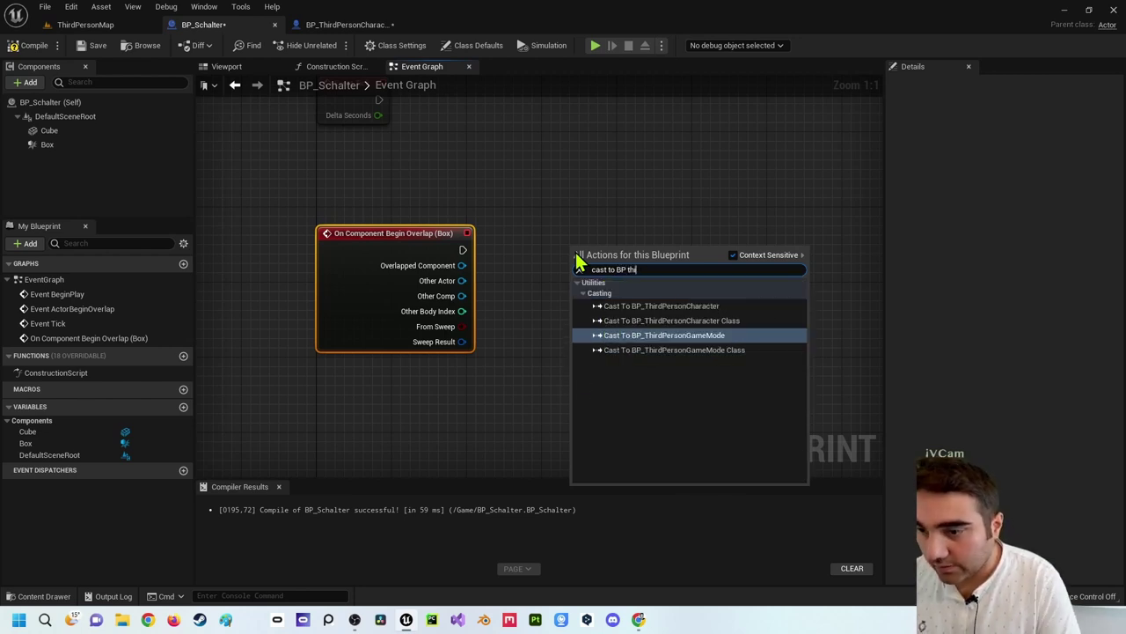
click(685, 310)
Wire the Box overlap event's exec pin into the cast node.
mouse_move(666, 252)
mouse_down()
mouse_move(684, 228)
mouse_move(687, 245)
mouse_up()
drag(462, 250, 600, 251)
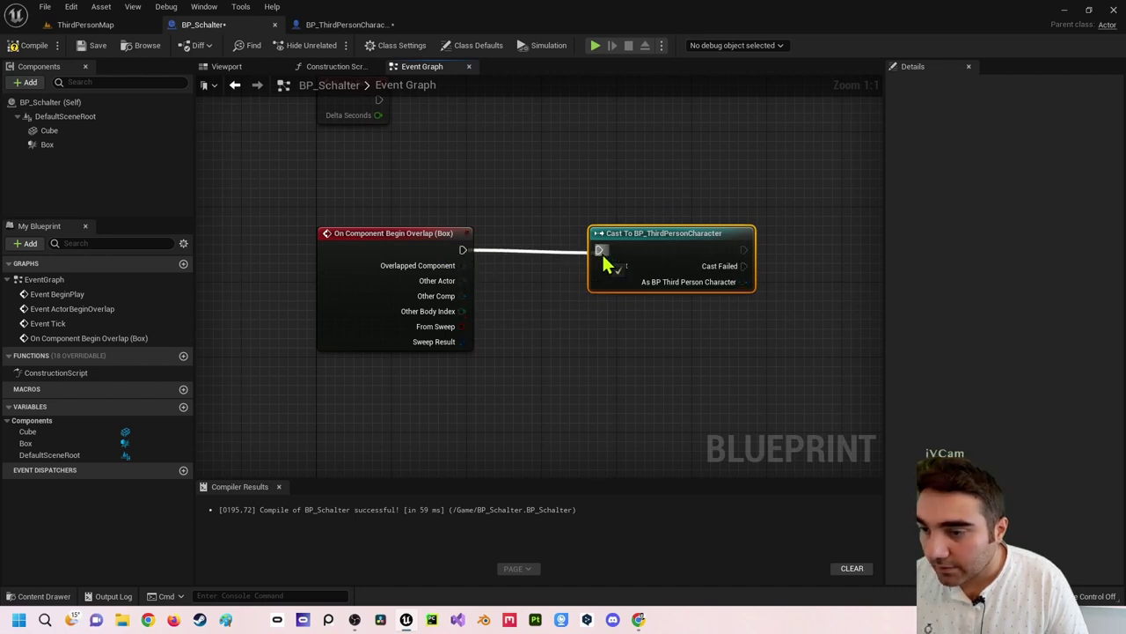
mouse_move(636, 360)
right_down()
mouse_move(616, 302)
mouse_move(541, 281)
right_up()
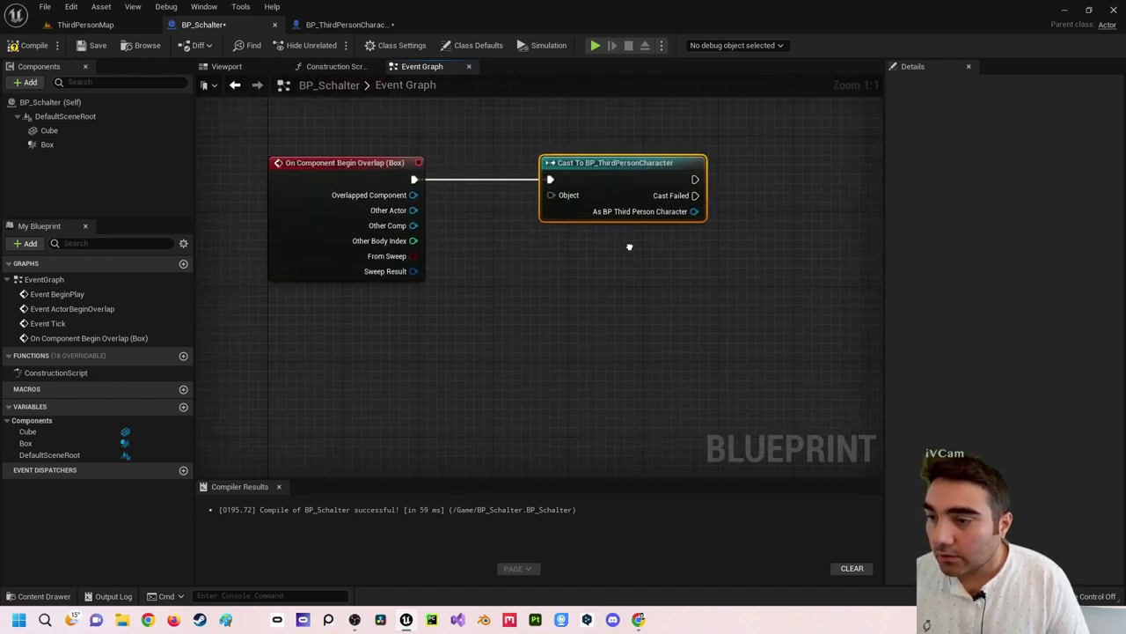
Add a Get Lebenspunkte node from the cast's As BP Third Person Character output.
right_drag(516, 228, 448, 238)
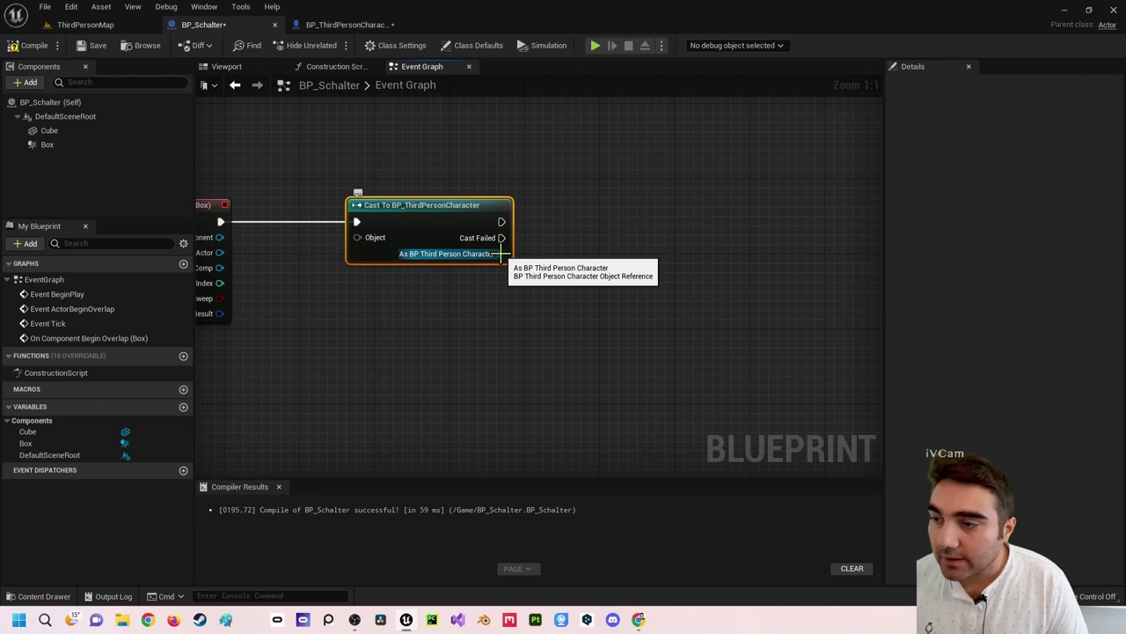
click(343, 25)
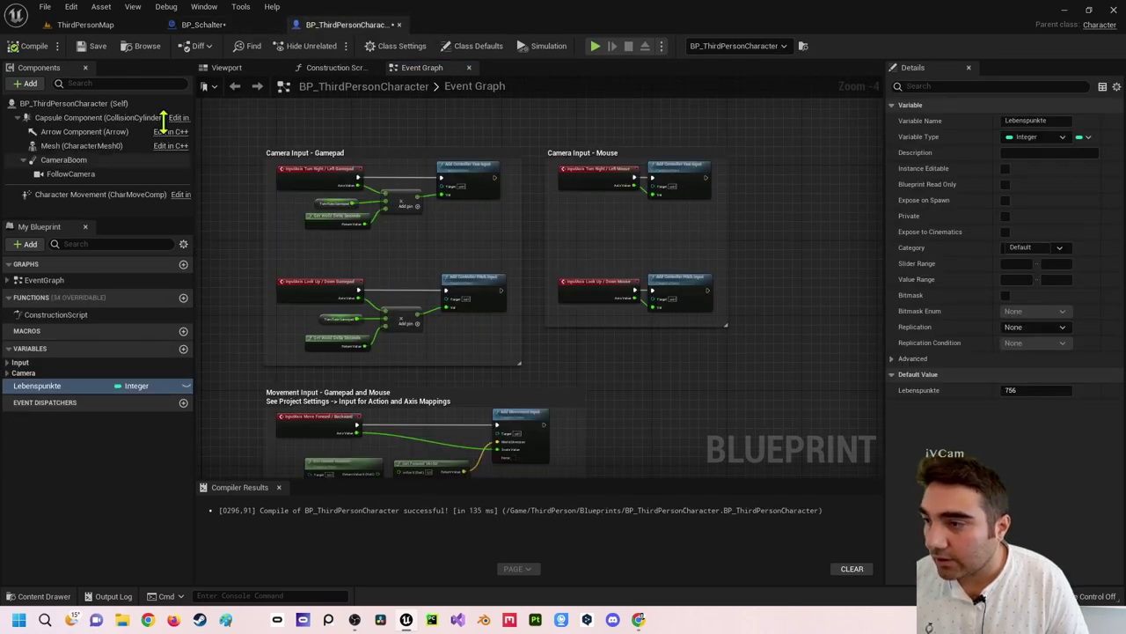
click(216, 23)
right_drag(570, 310, 459, 225)
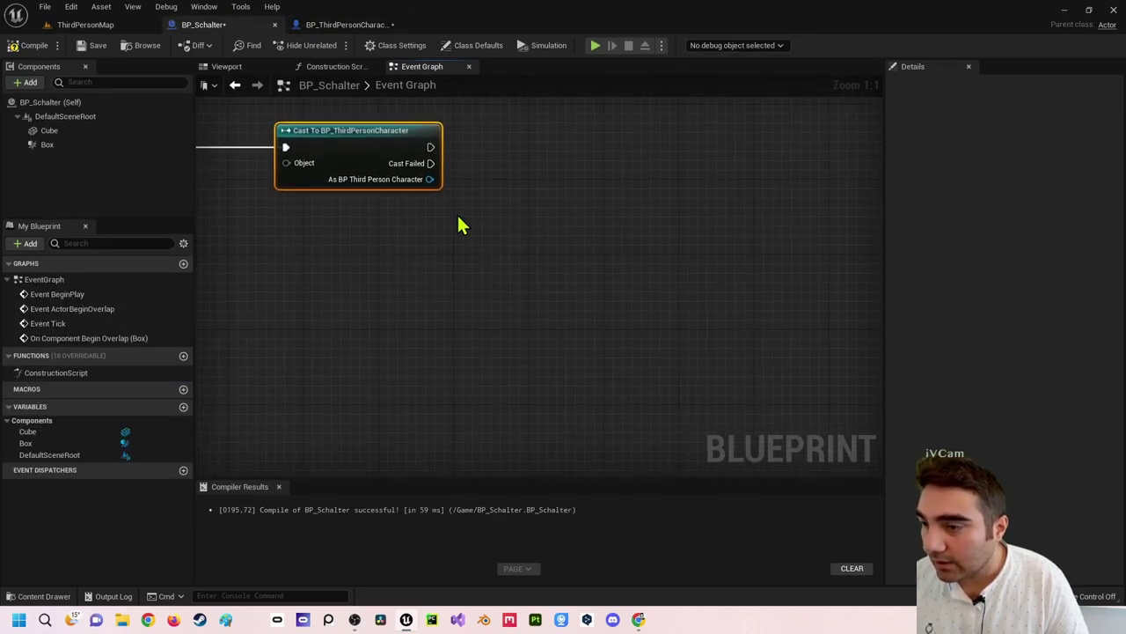
click(343, 25)
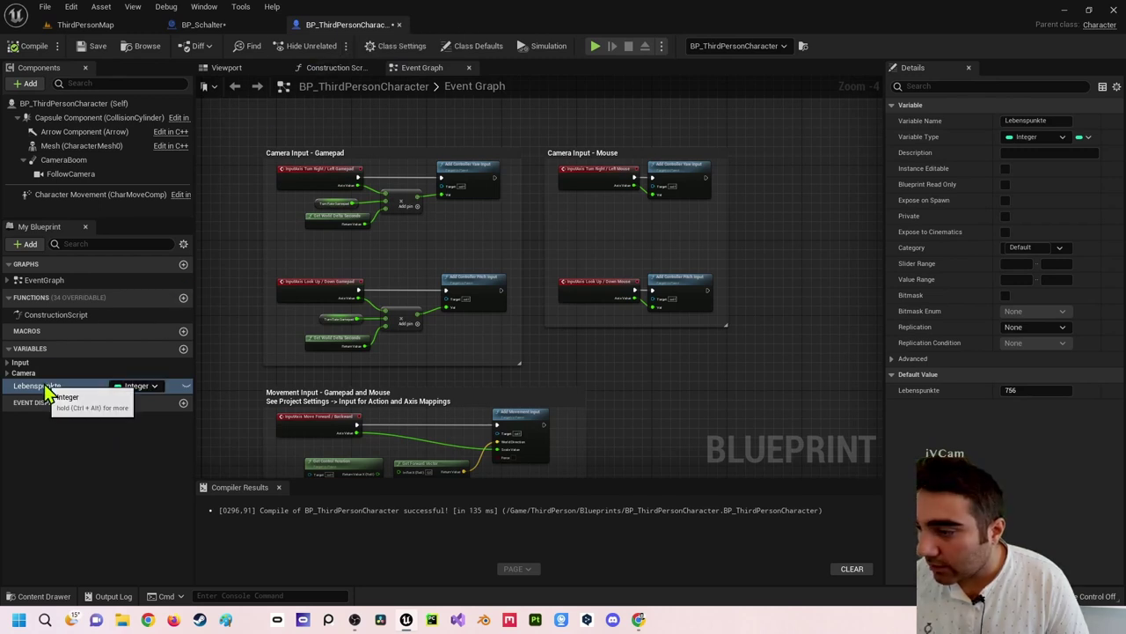
click(216, 25)
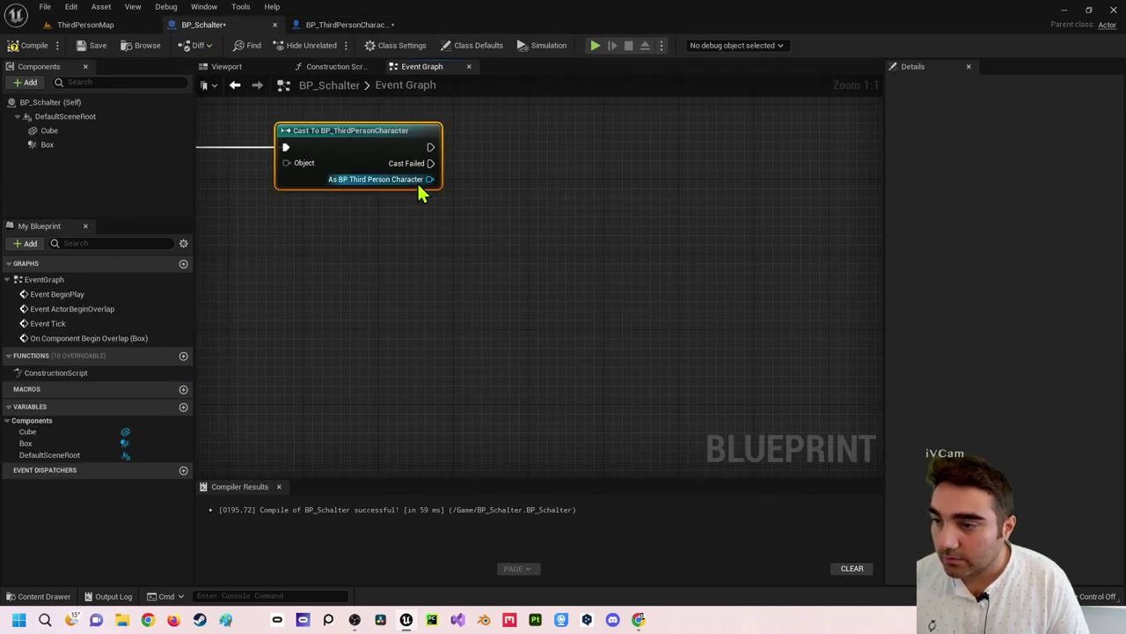
drag(429, 179, 512, 233)
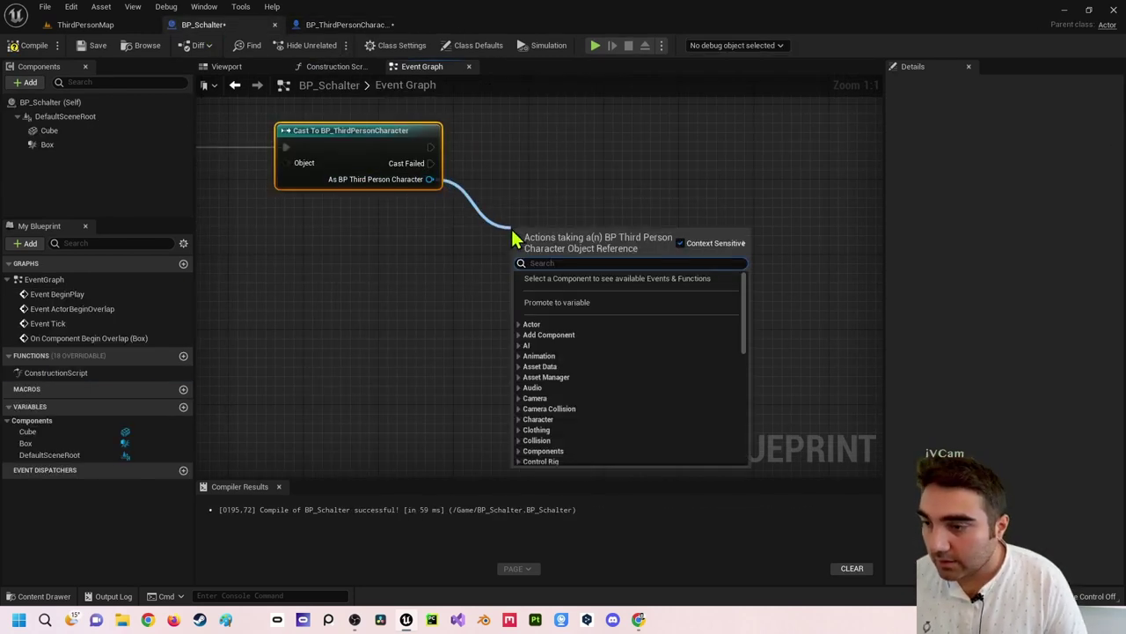
text(lebens)
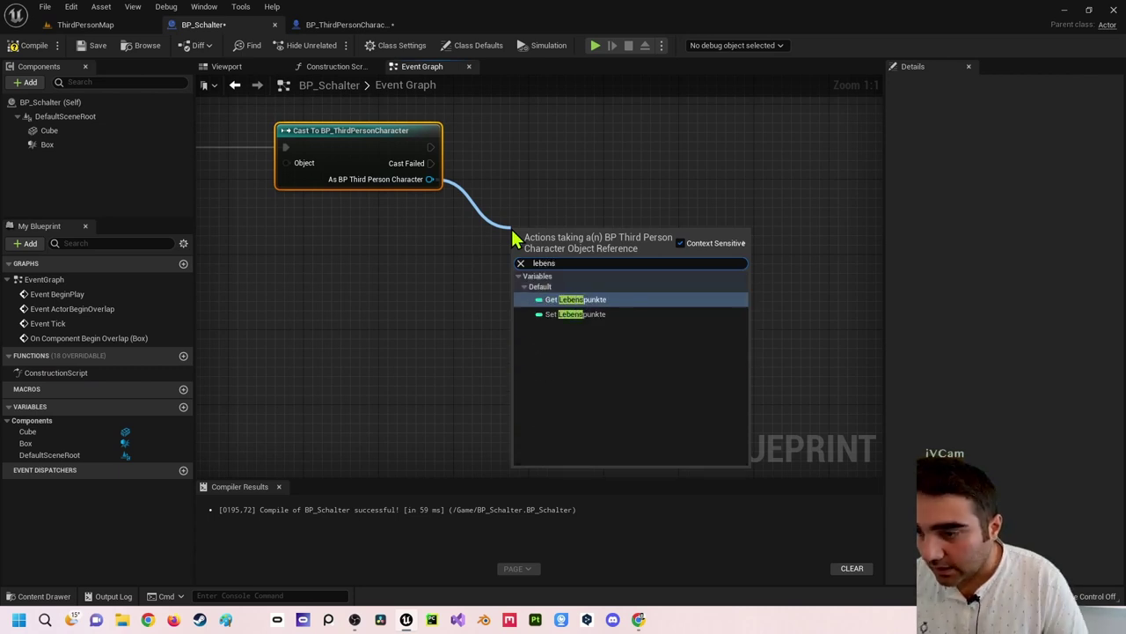
click(594, 308)
right_drag(593, 311, 532, 374)
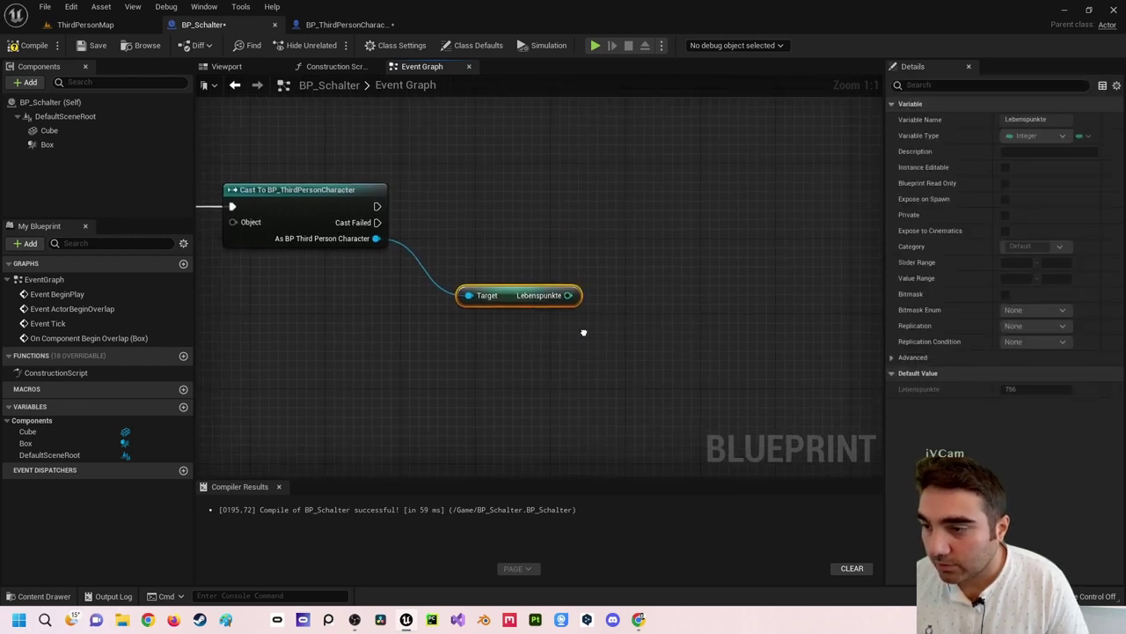
Add a Print String node after the cast's successful exec output.
click(359, 208)
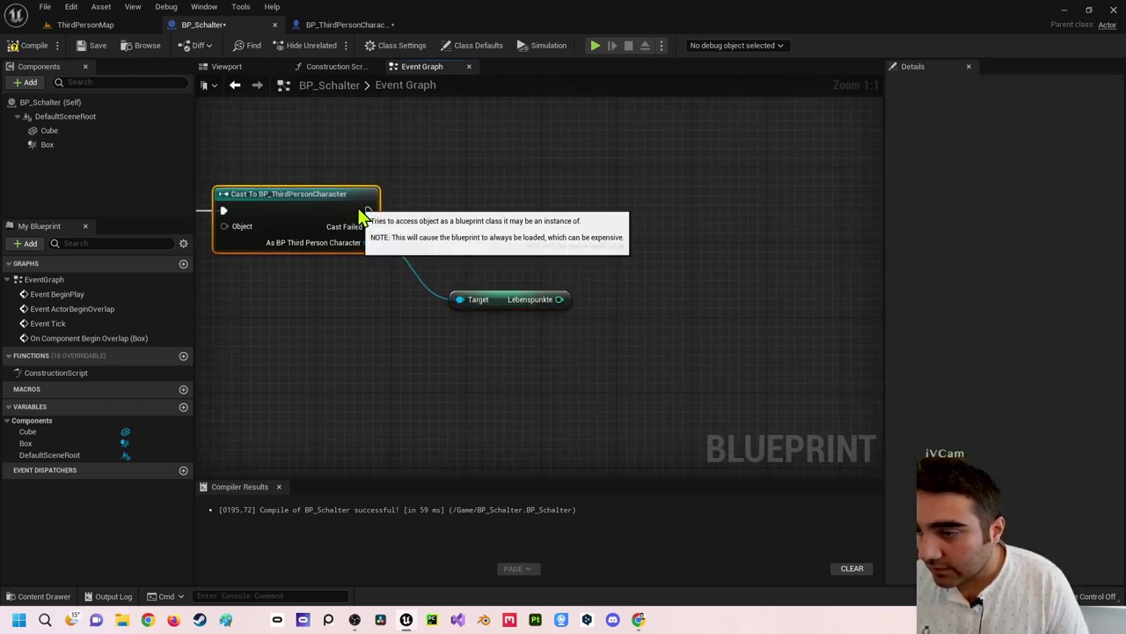
drag(369, 211, 662, 212)
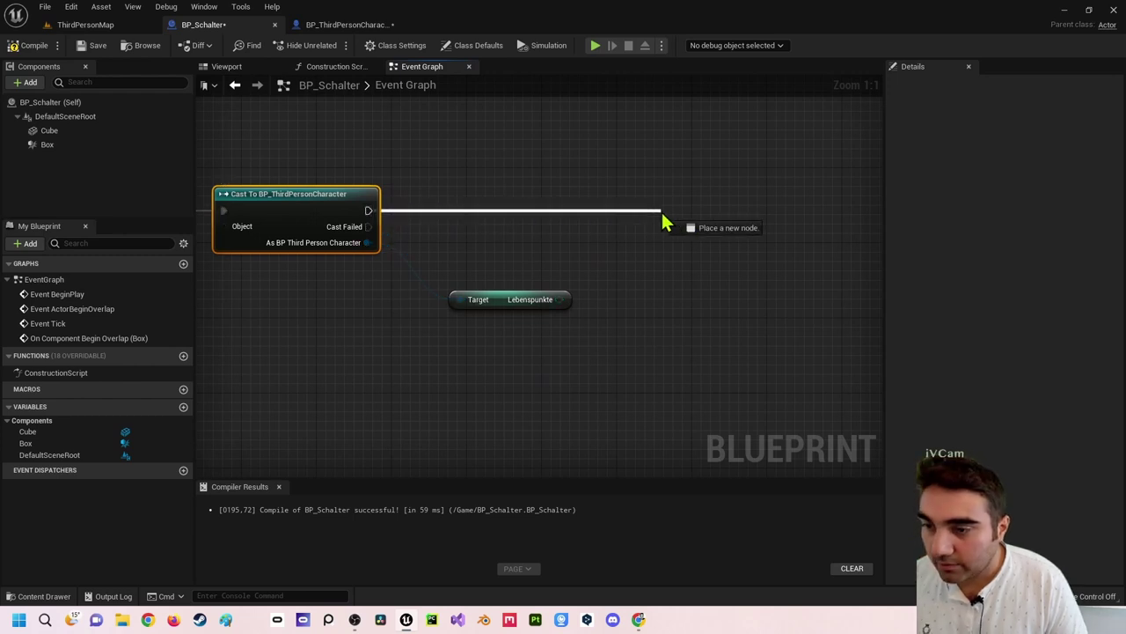
text(print)
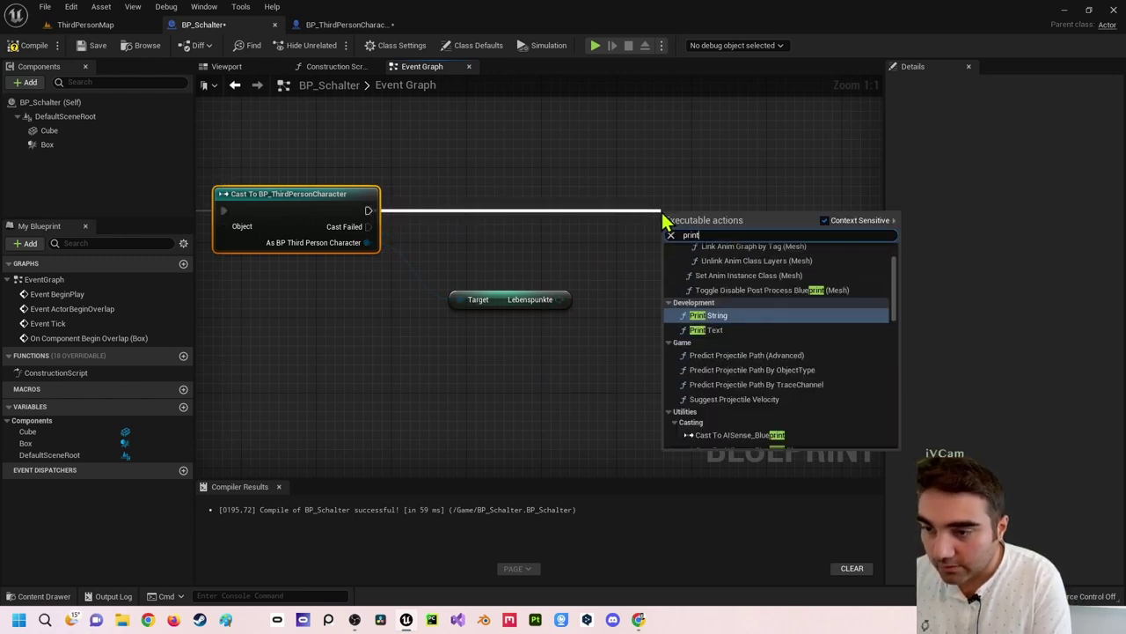
key(Return)
Wire Lebenspunkte into Print String's In String through an auto-inserted conversion node, then compile, which fails with 2 errors.
drag(676, 220, 670, 197)
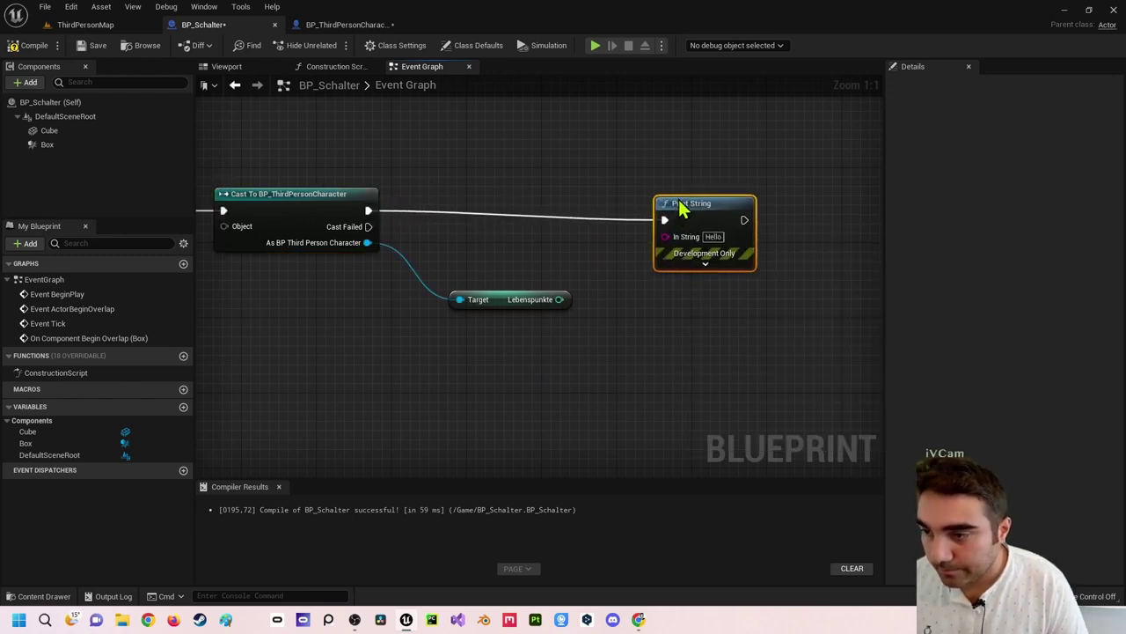
drag(559, 300, 665, 227)
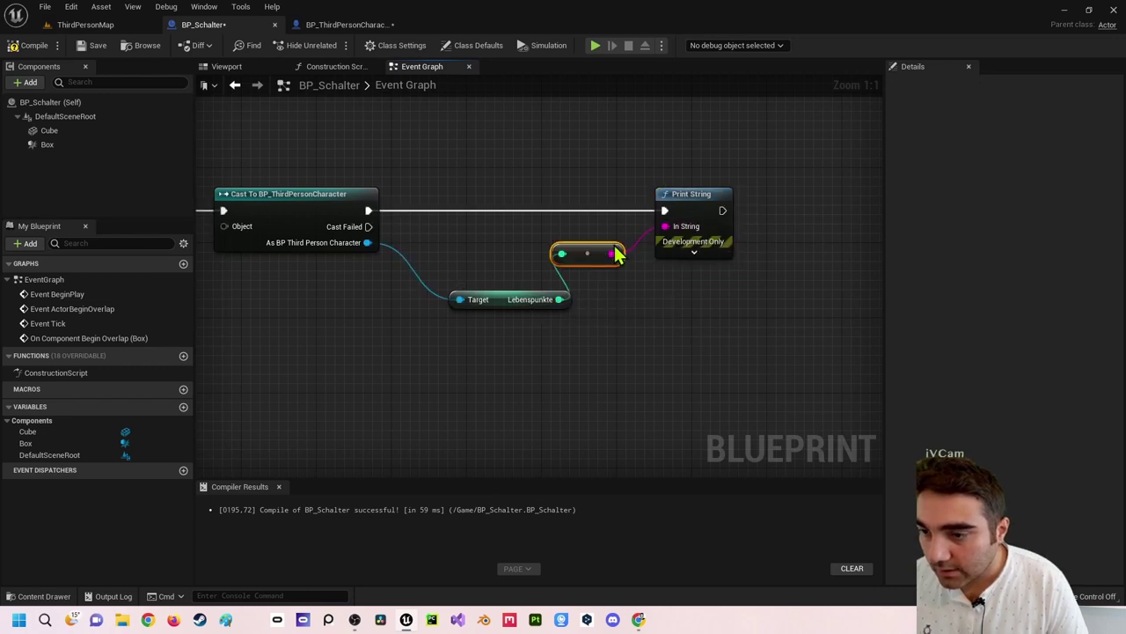
drag(606, 254, 639, 310)
right_drag(305, 380, 590, 369)
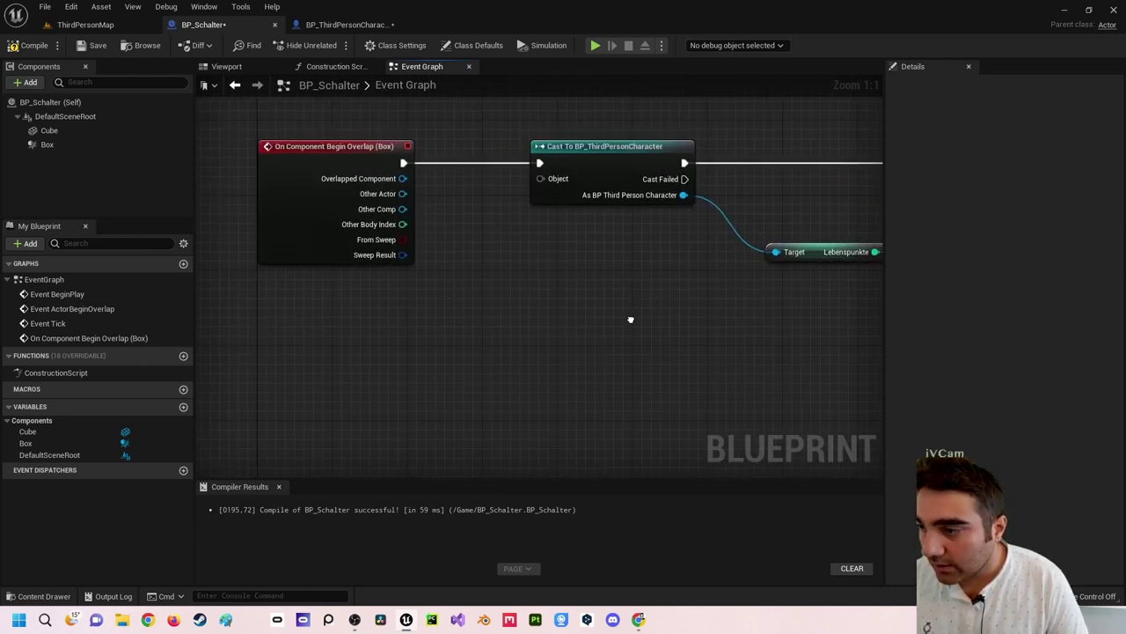
click(27, 45)
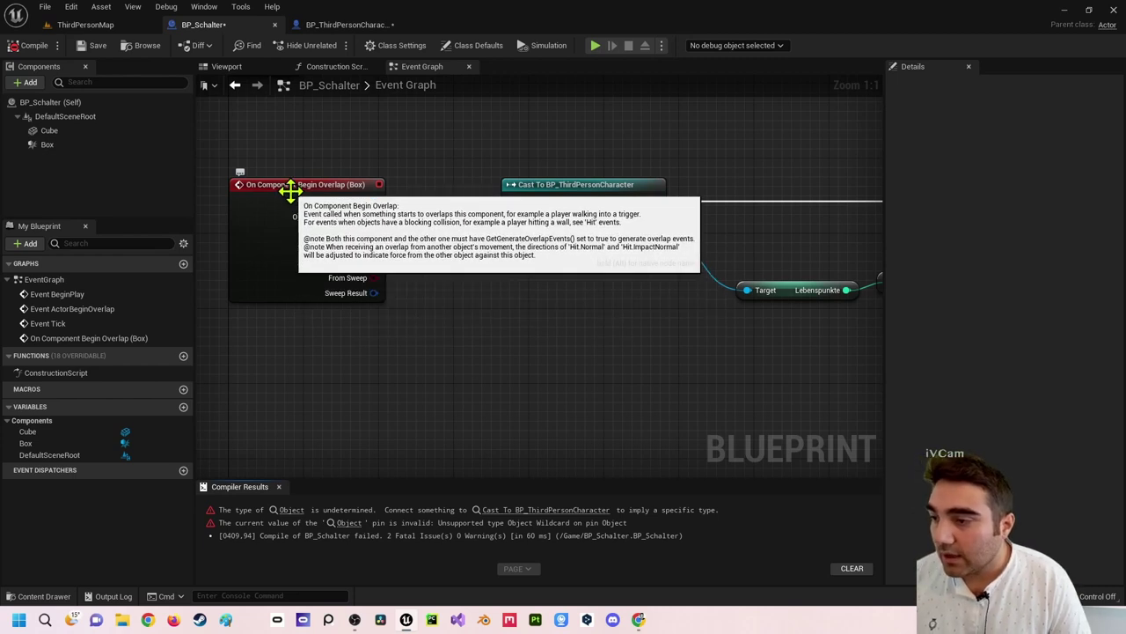
Connect the overlap event's Other Actor output to the cast's Object input.
click(288, 205)
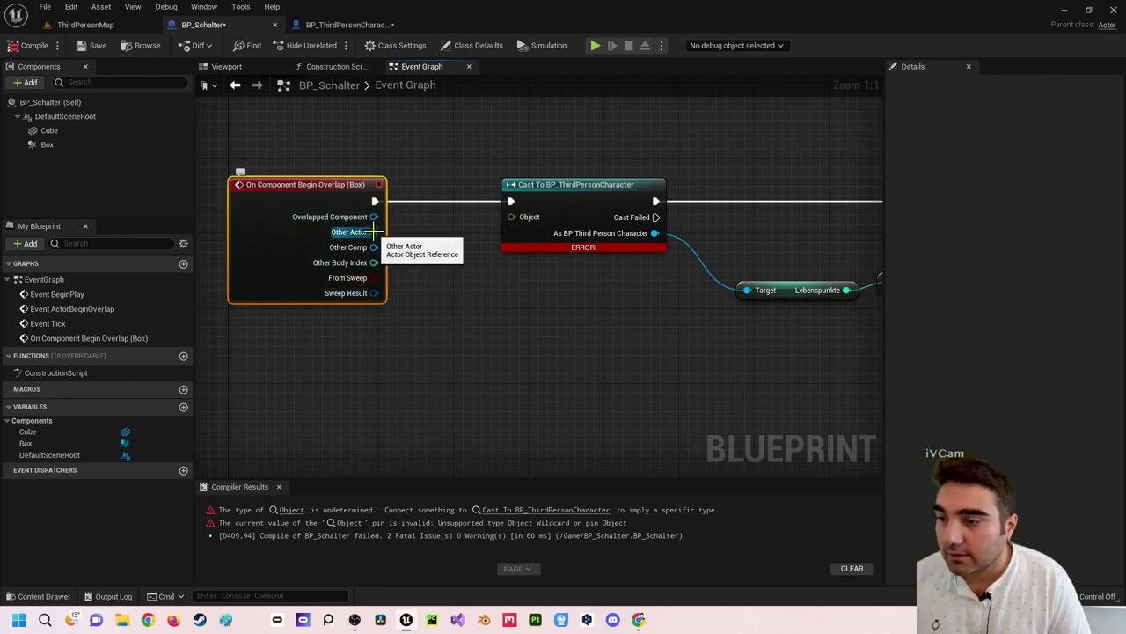
mouse_move(374, 232)
mouse_down()
mouse_move(377, 242)
mouse_move(284, 254)
mouse_up()
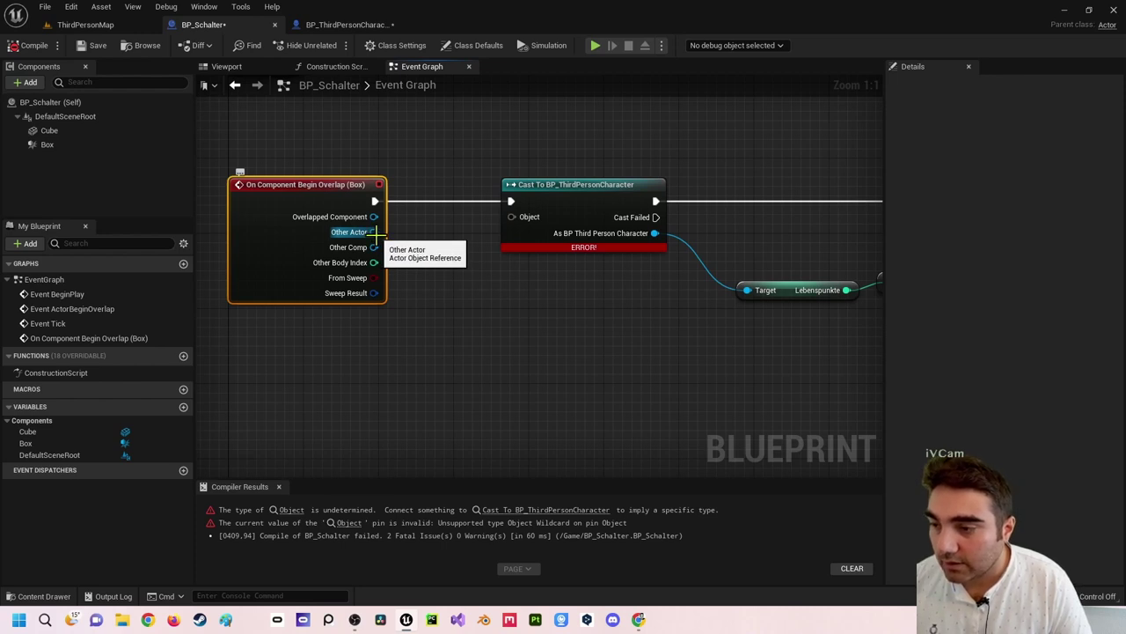
drag(374, 232, 476, 238)
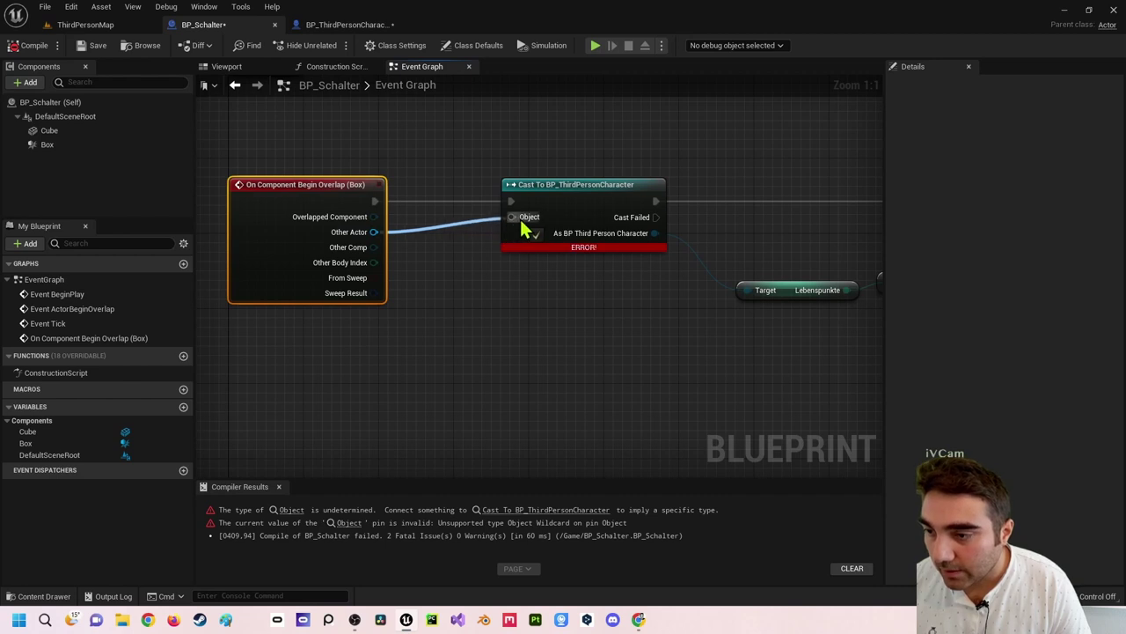
drag(488, 237, 513, 217)
Break the Other Actor link and drag from the Object pin to search for a supplying node.
right_drag(565, 324, 478, 309)
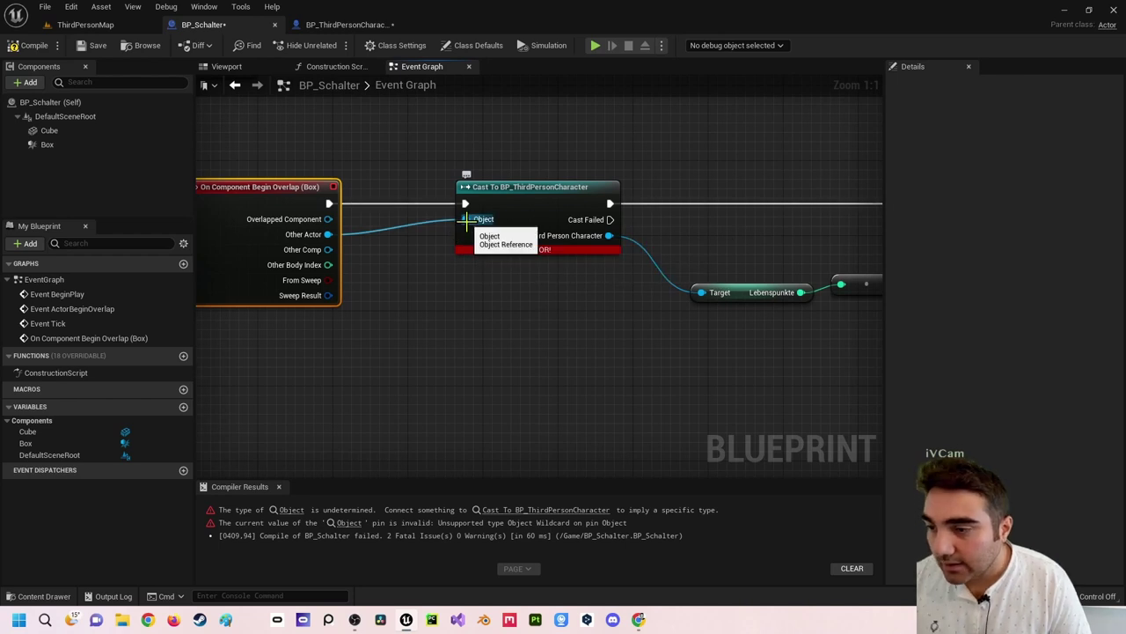
alt+click(466, 219)
right_drag(483, 214, 513, 183)
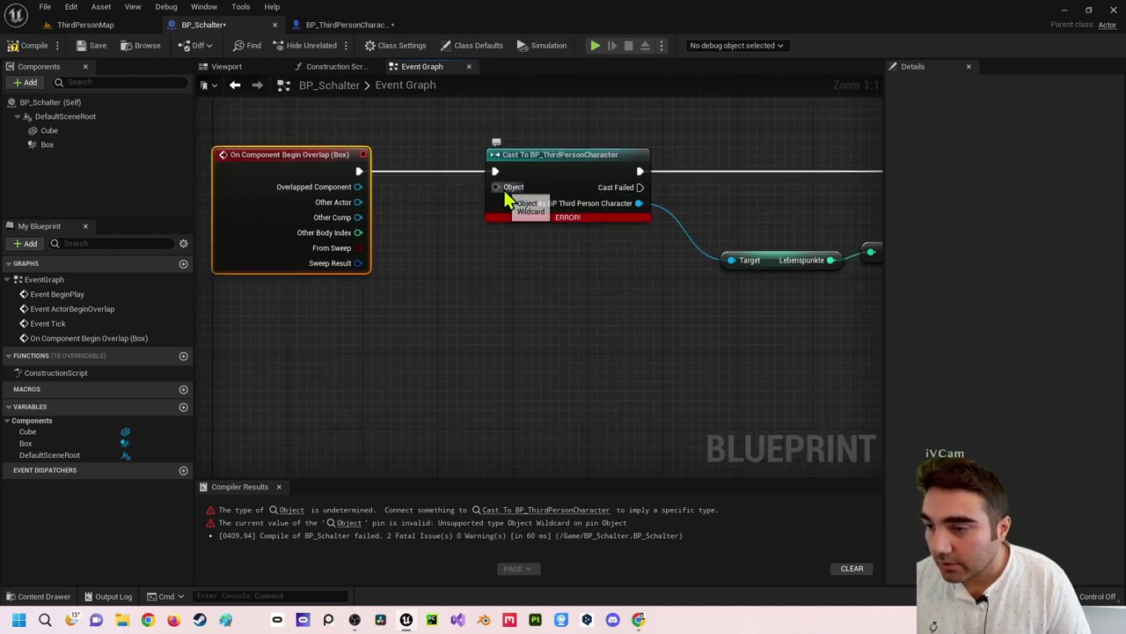
drag(505, 195, 393, 347)
Search 'getplayer' and add a Get Player Character node feeding the cast's Object input.
text(ge)
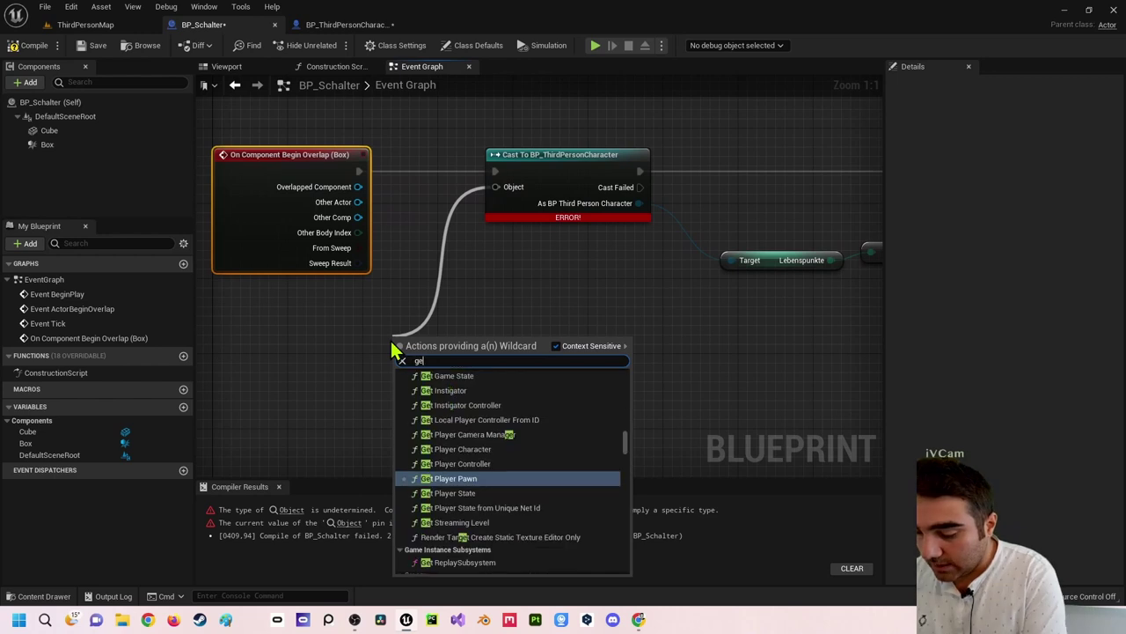
text(tplayer)
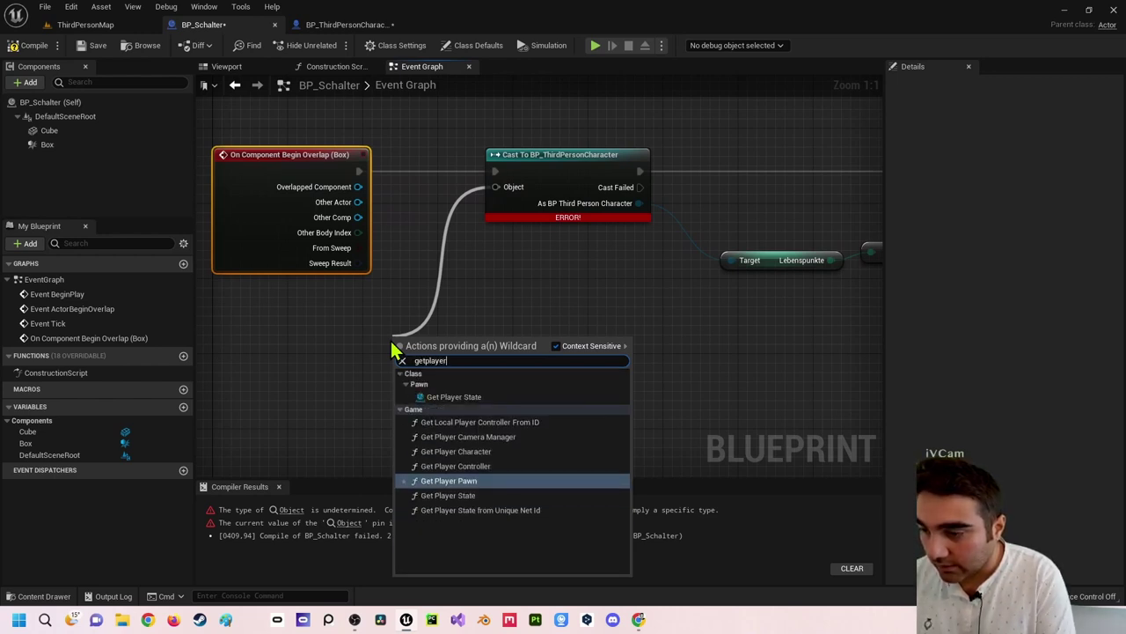
key(Up)
key(Up)
key(Return)
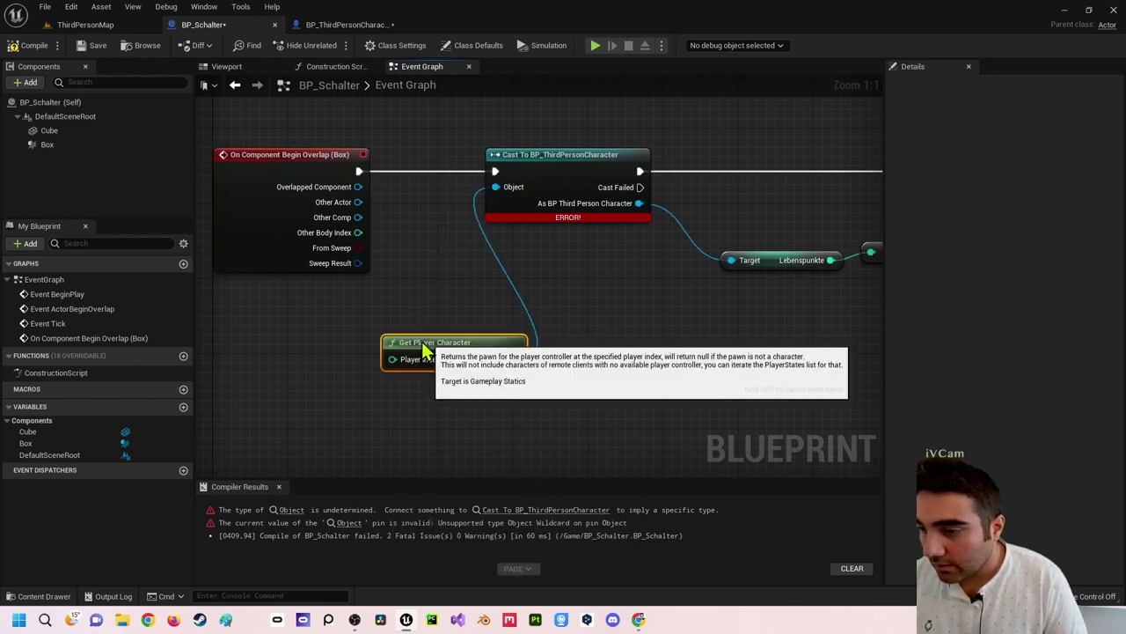
drag(492, 336, 342, 308)
right_drag(407, 343, 496, 257)
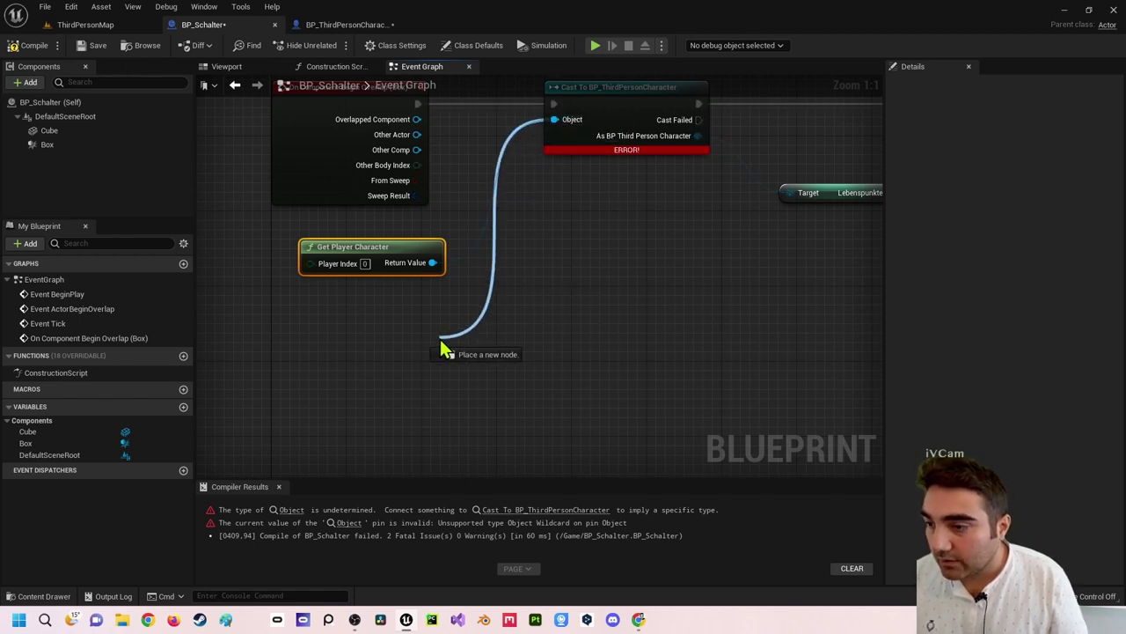
Add a Get Player Pawn node from the cast's Object pin and stack it beside Get Player Character.
drag(561, 124, 442, 346)
text(getplay)
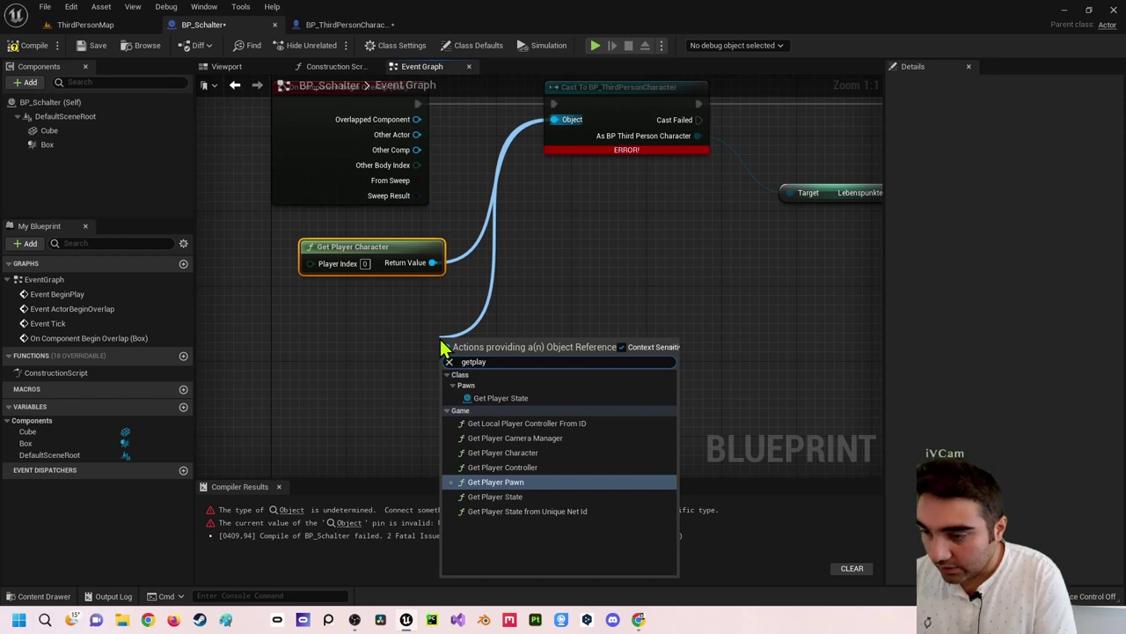
key(Return)
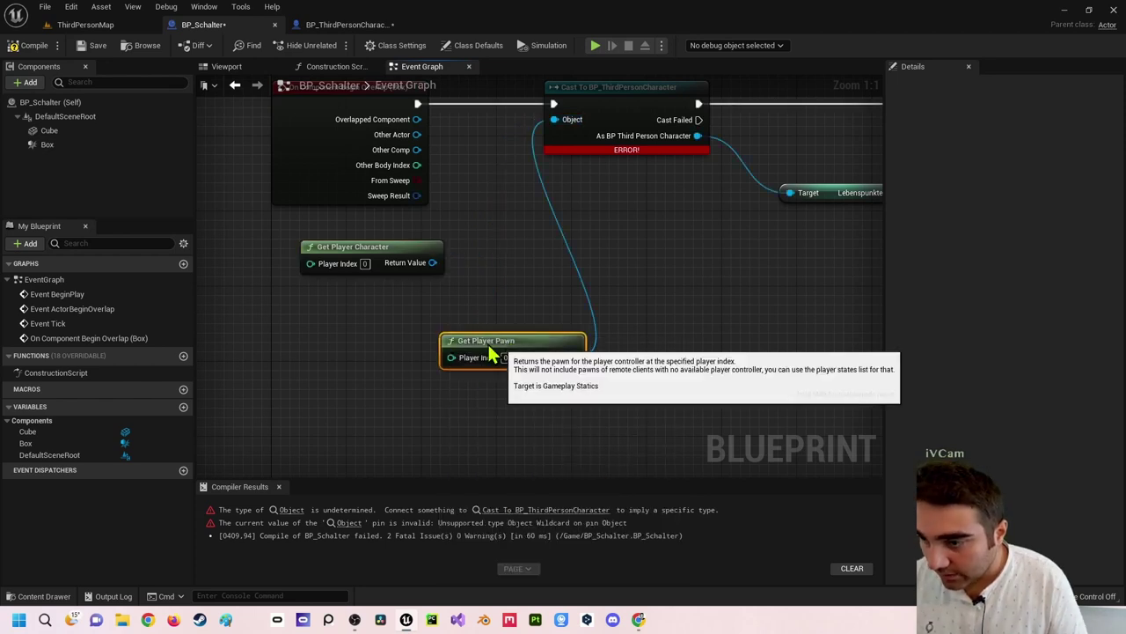
mouse_move(521, 335)
mouse_down()
mouse_move(409, 249)
mouse_move(392, 206)
mouse_up()
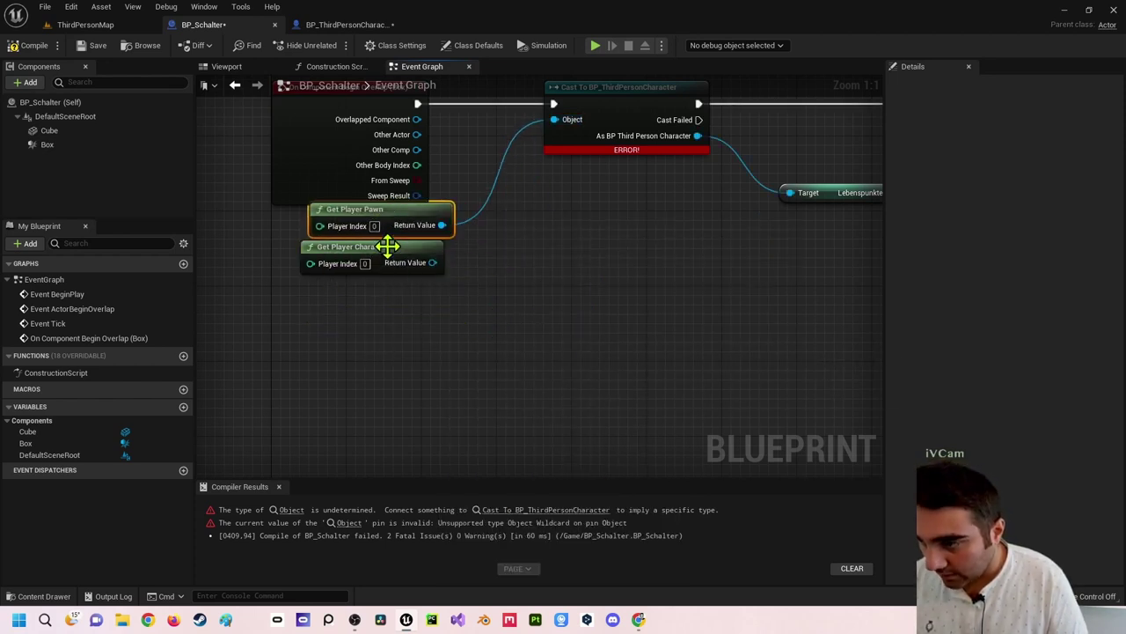
drag(390, 246, 396, 304)
drag(399, 214, 399, 242)
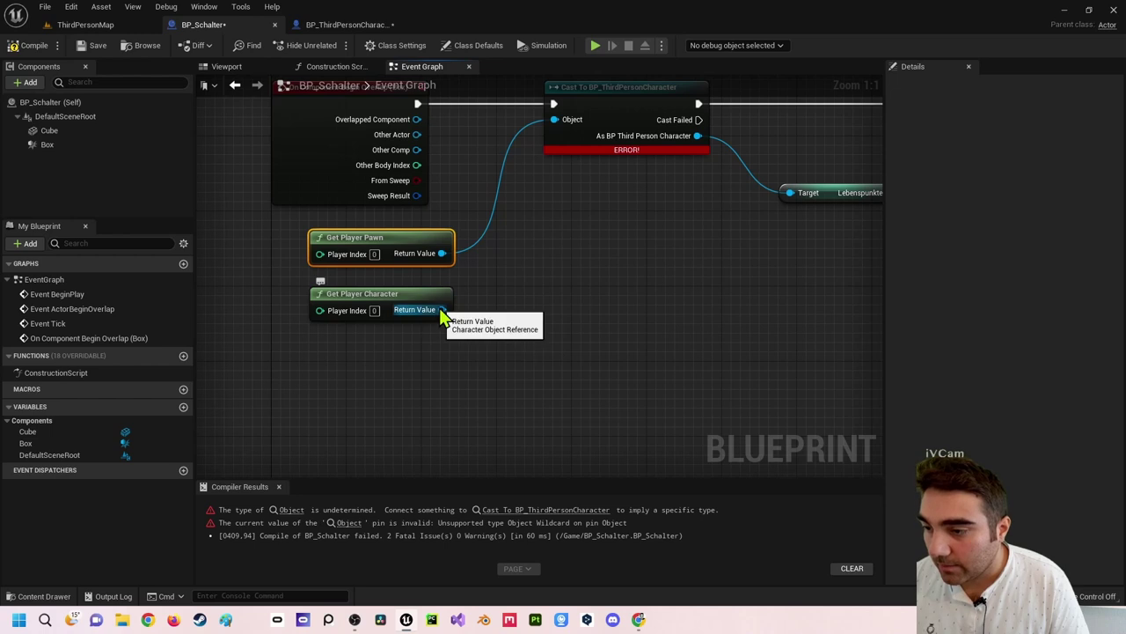
Rewire Get Player Character into the cast, then delete both player-getter nodes.
drag(442, 310, 565, 121)
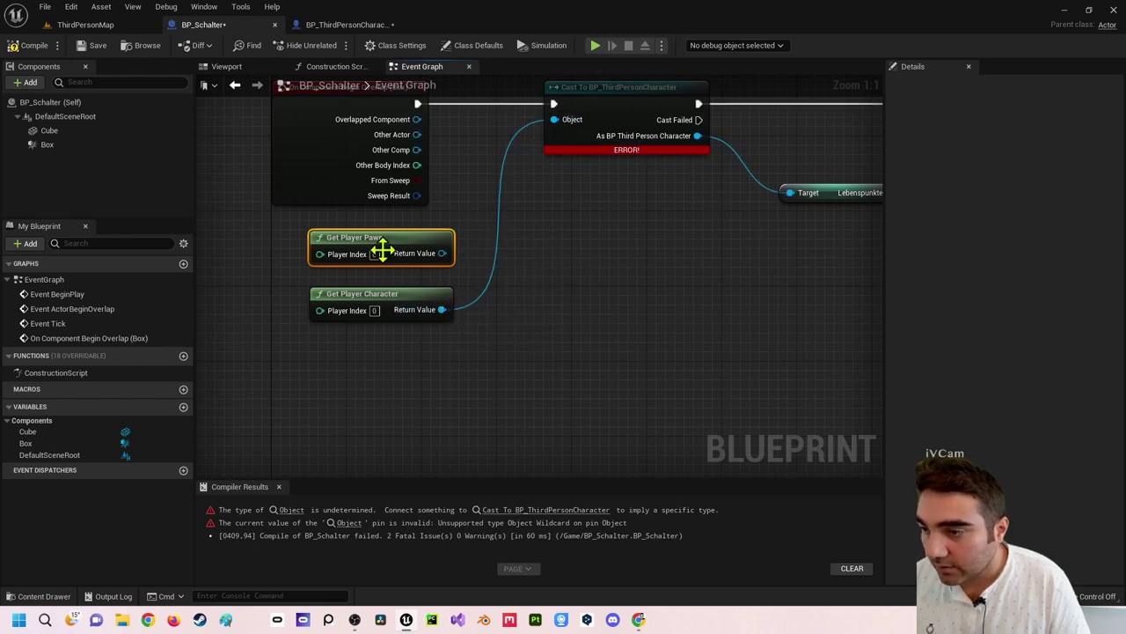
key(Delete)
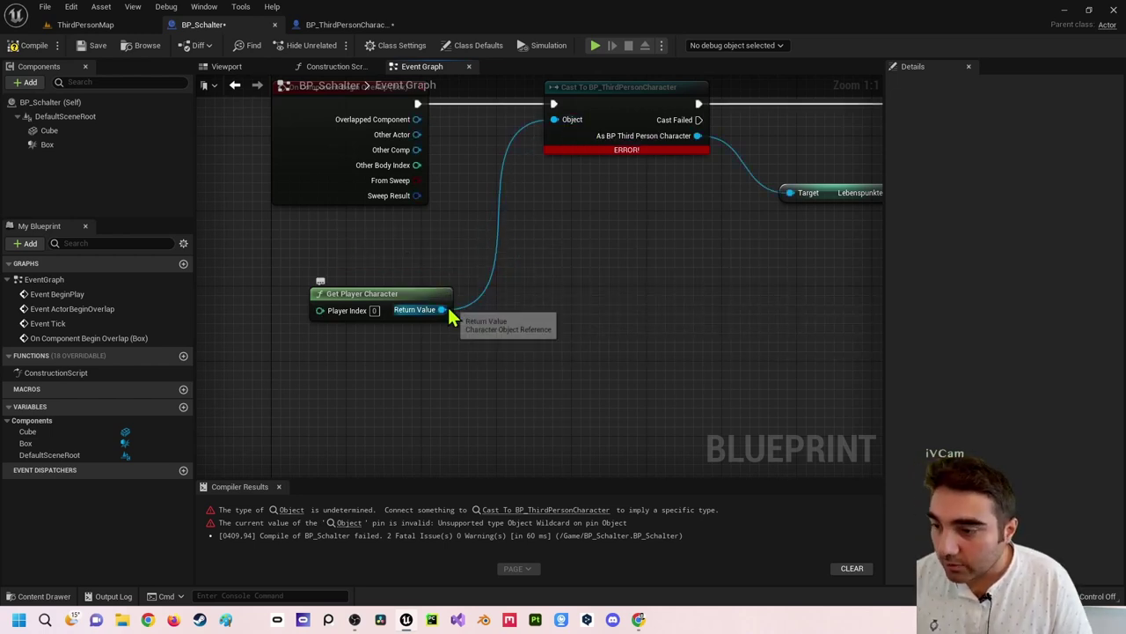
click(440, 294)
key(Delete)
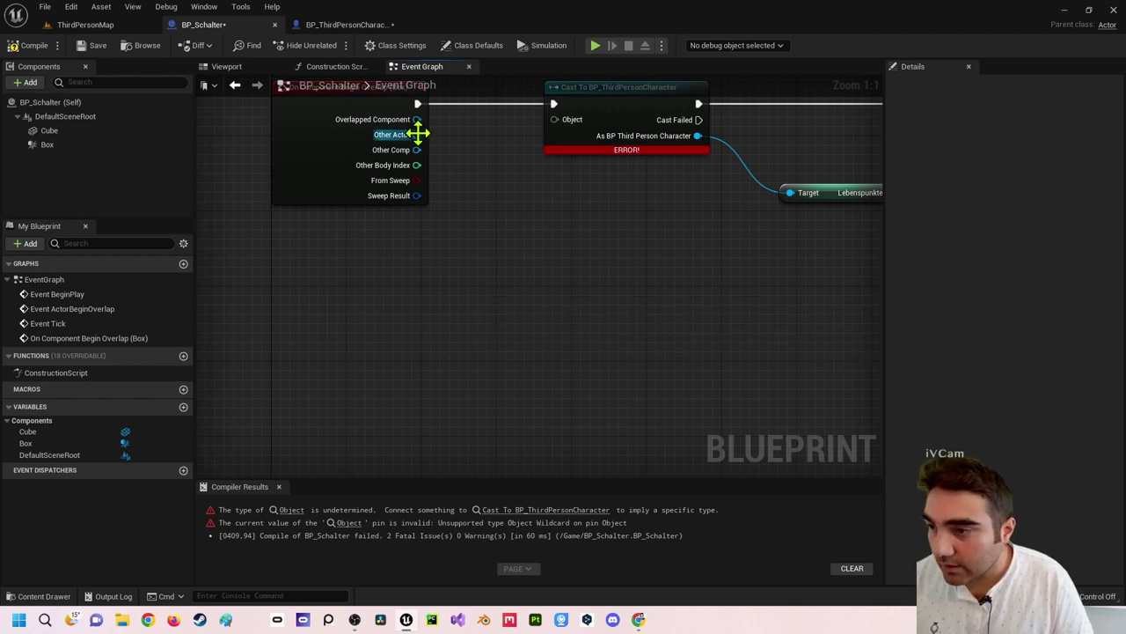
Connect Other Actor to the cast's Object input and compile BP_Schalter without errors.
drag(418, 133, 556, 120)
scroll(545, 341, down, 2)
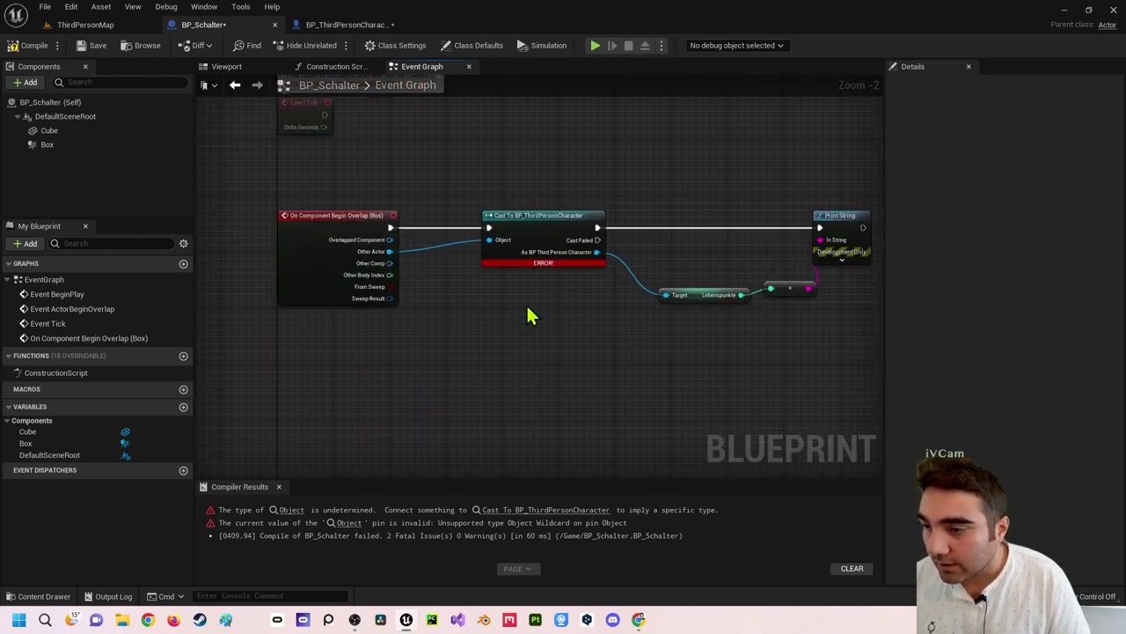
click(33, 45)
right_drag(626, 333, 534, 345)
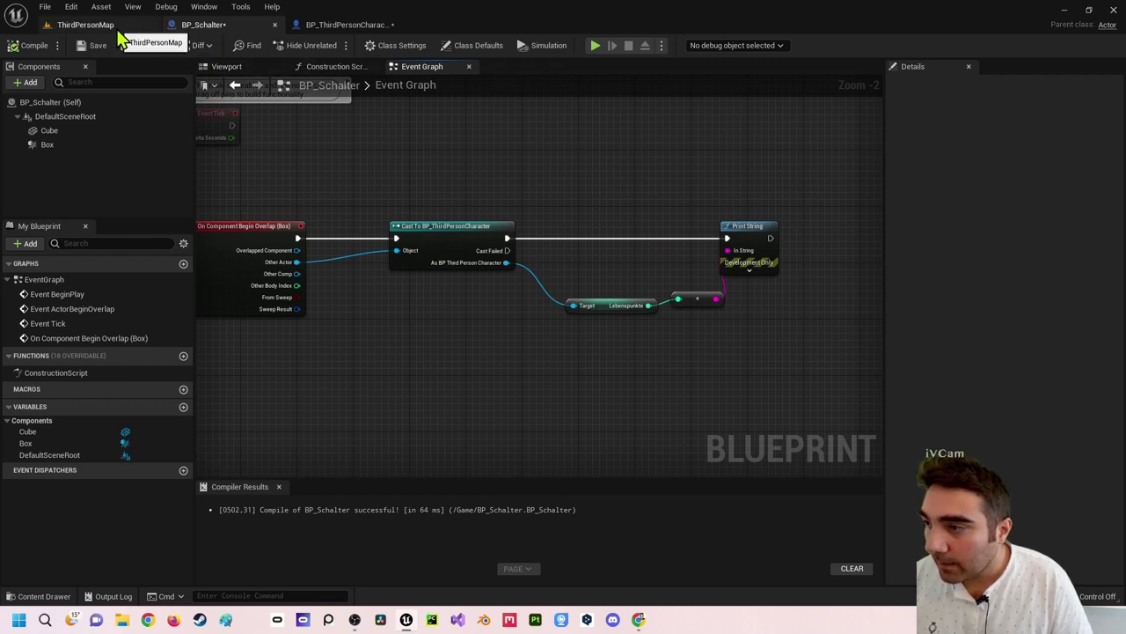
Switch to ThirdPersonMap and play the level in a New Editor Window (PIE).
click(118, 32)
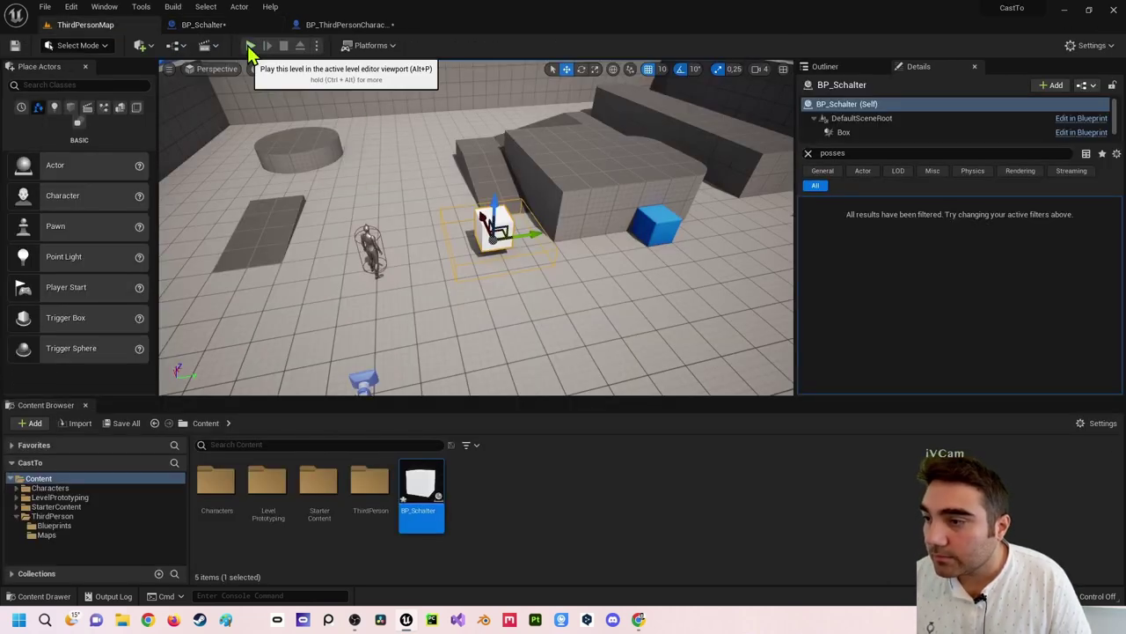
click(317, 45)
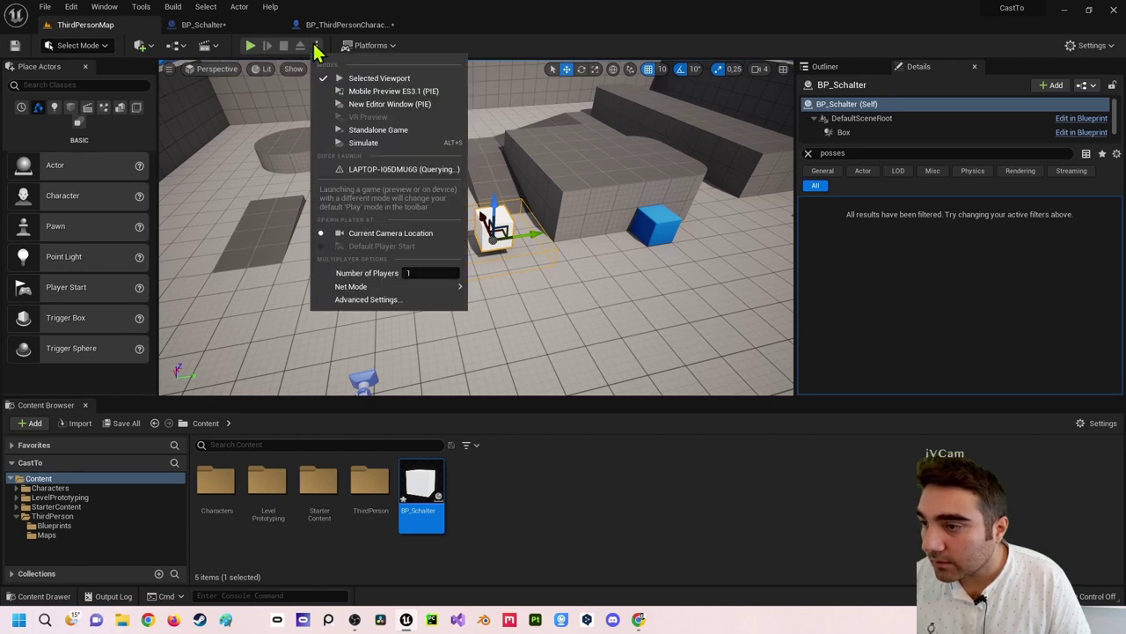
click(363, 105)
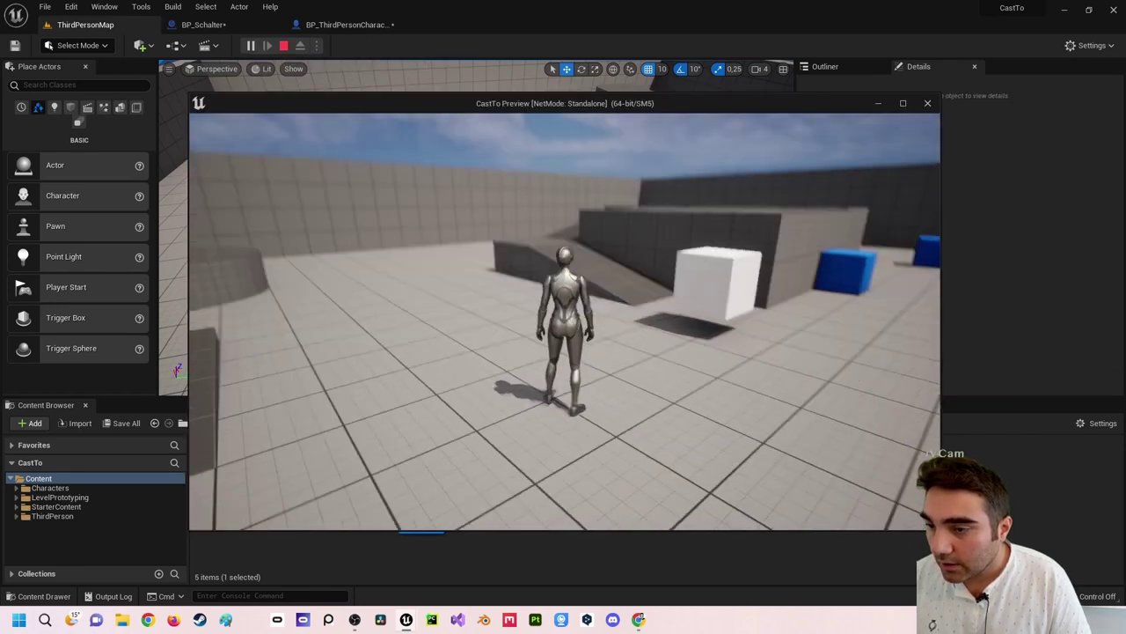
Walk the character back and forth across the floor toward the white box.
key(w)
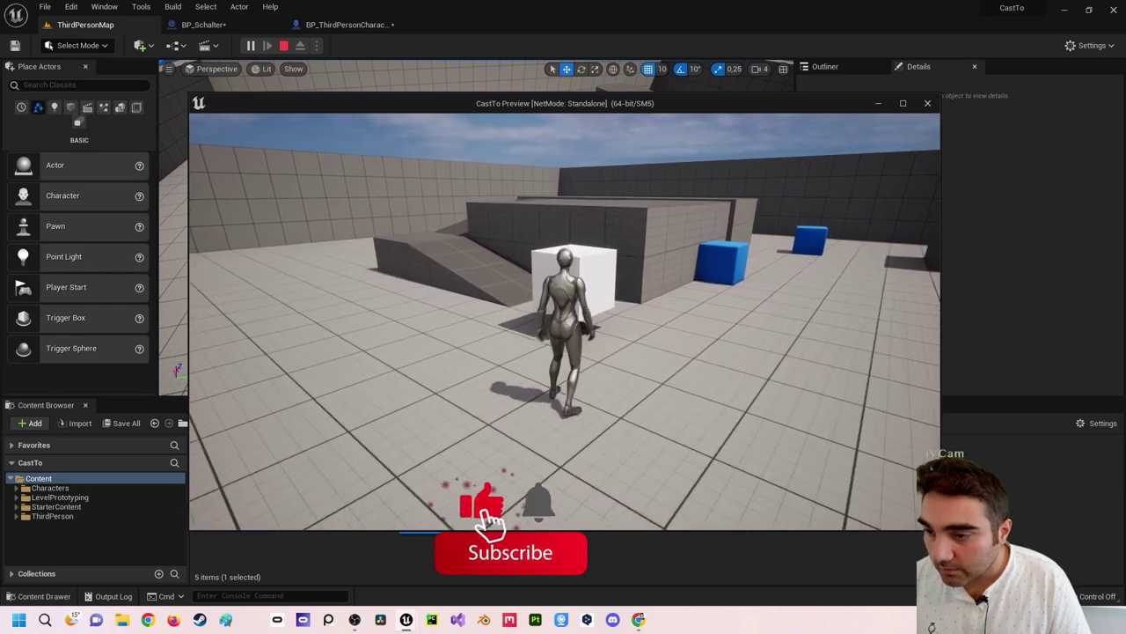
key(s)
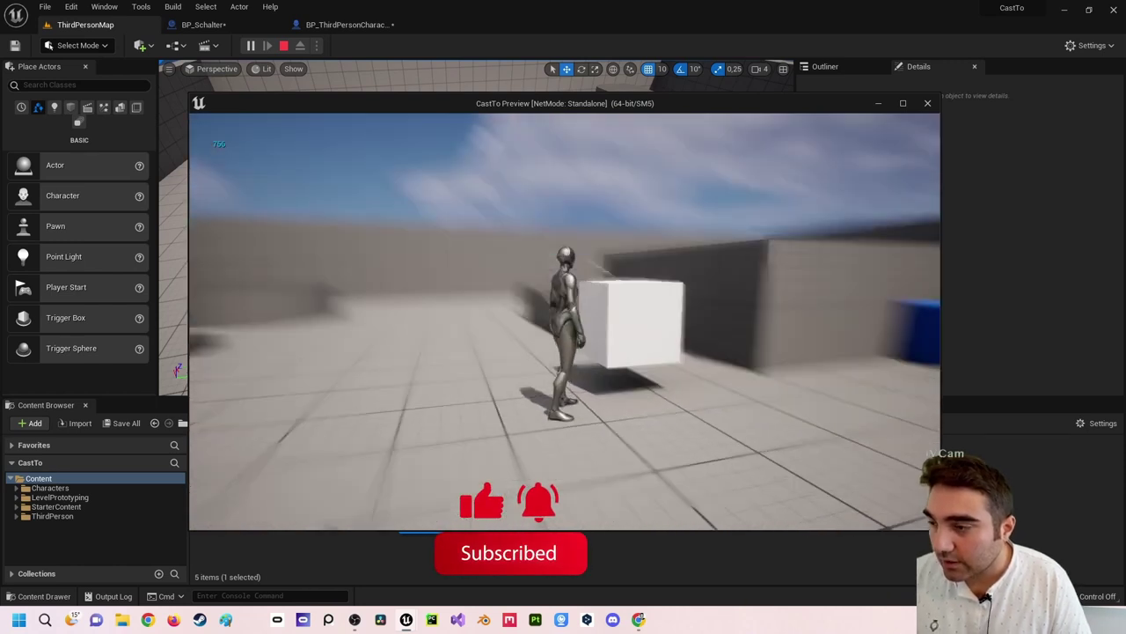
key(s)
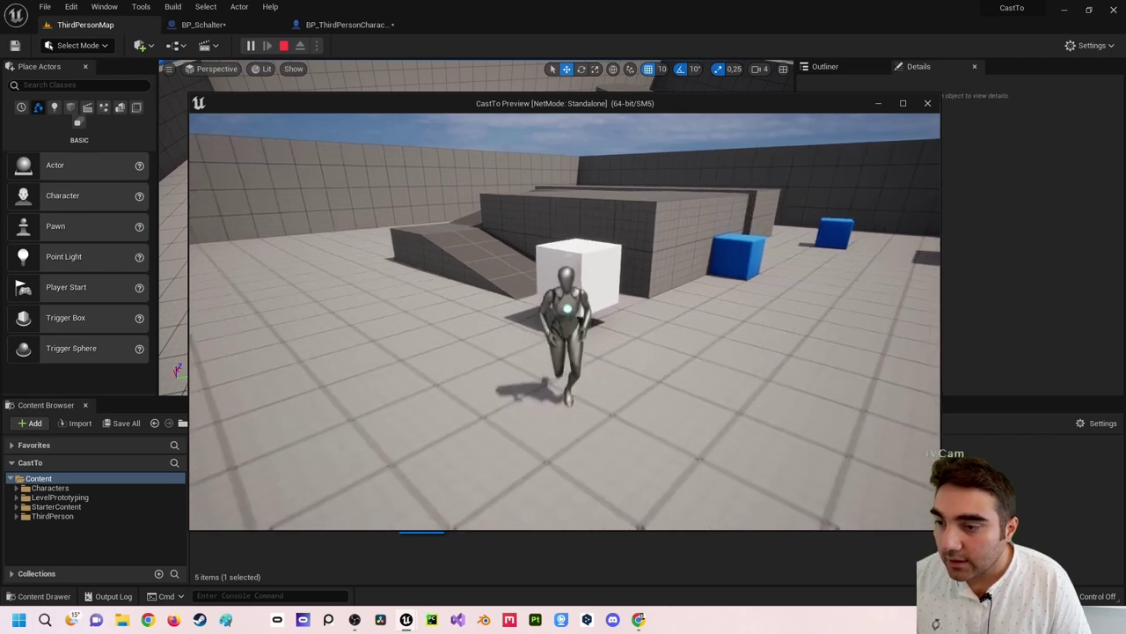
key(w)
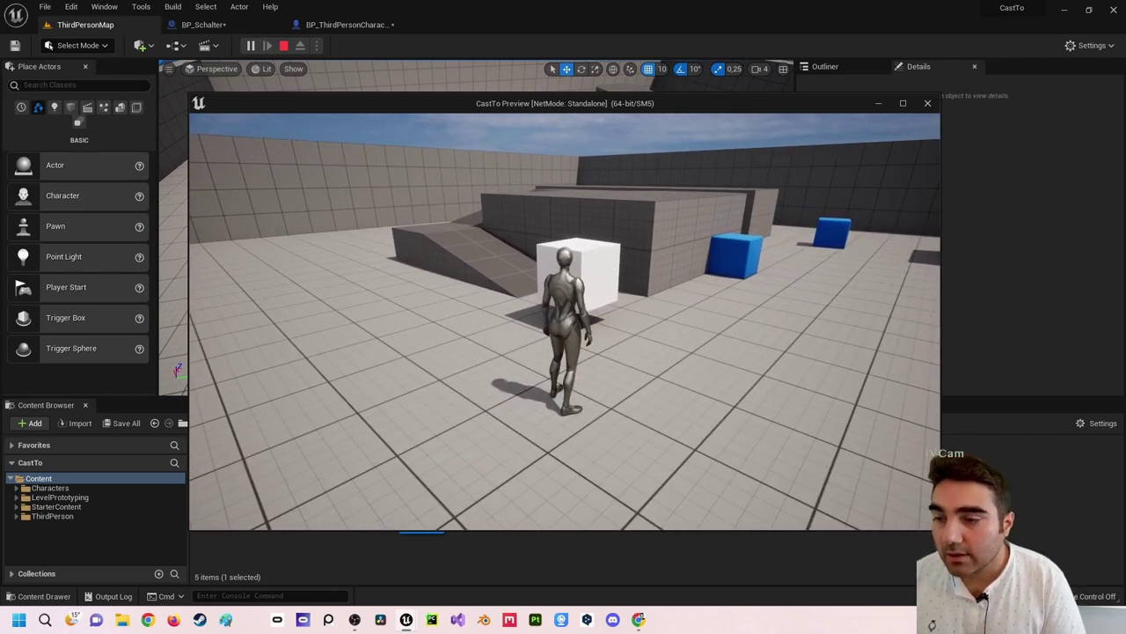
key(w)
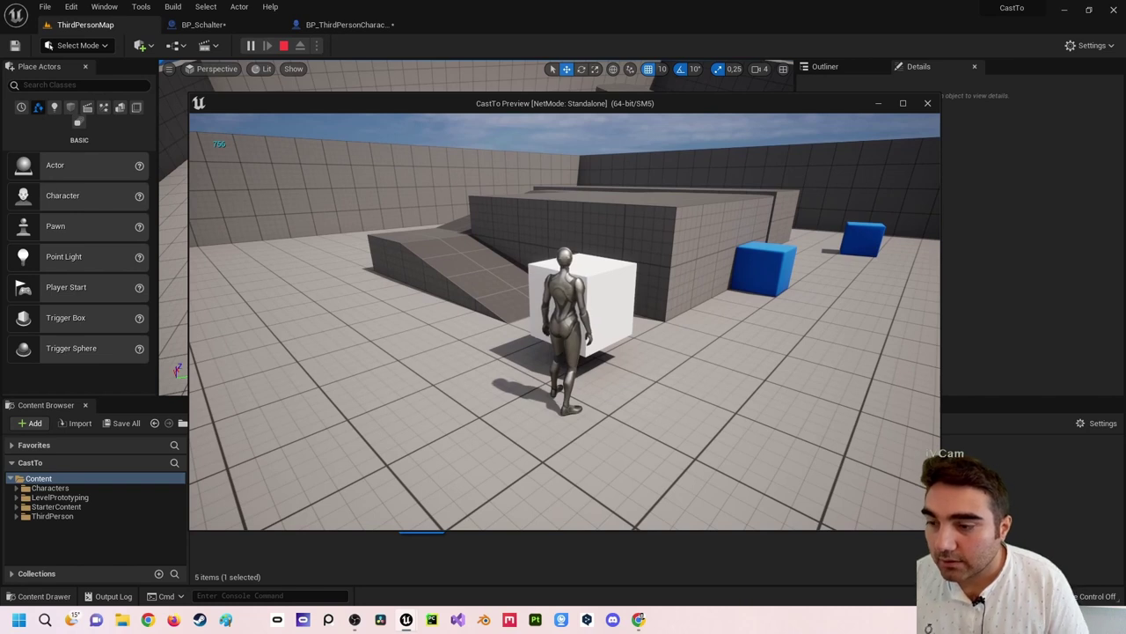
key(s)
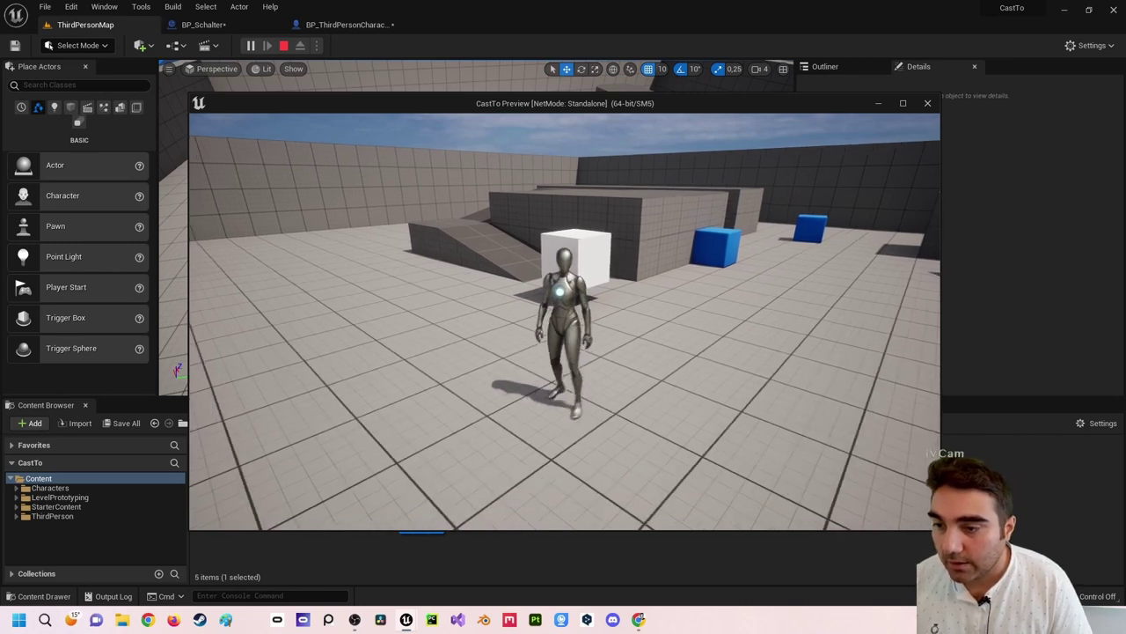
key(w)
key(w)
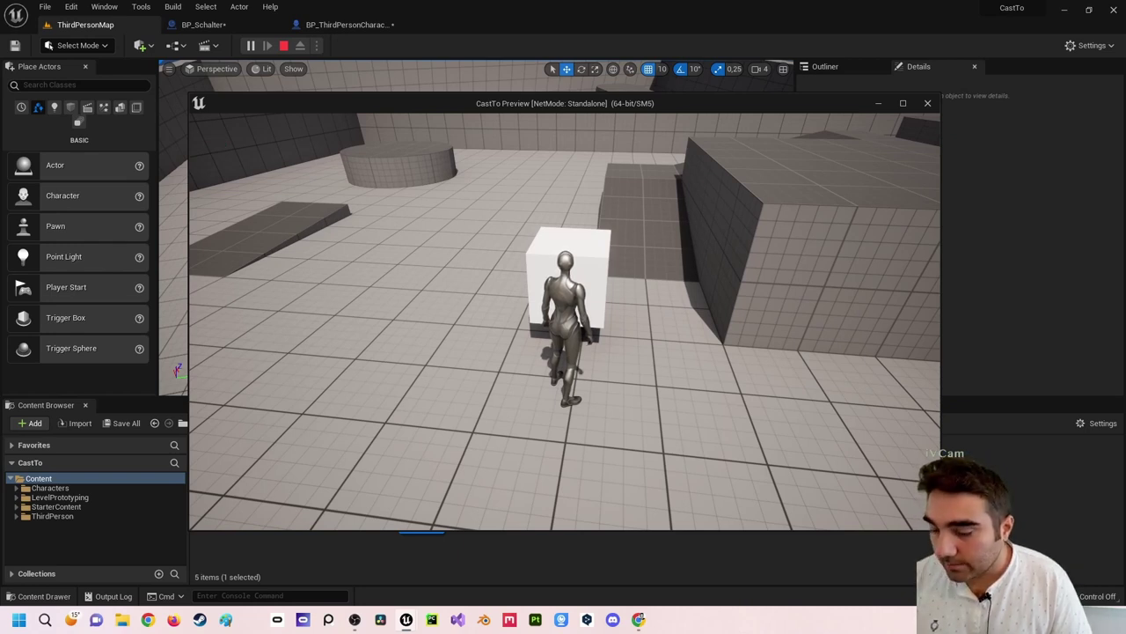
key(s)
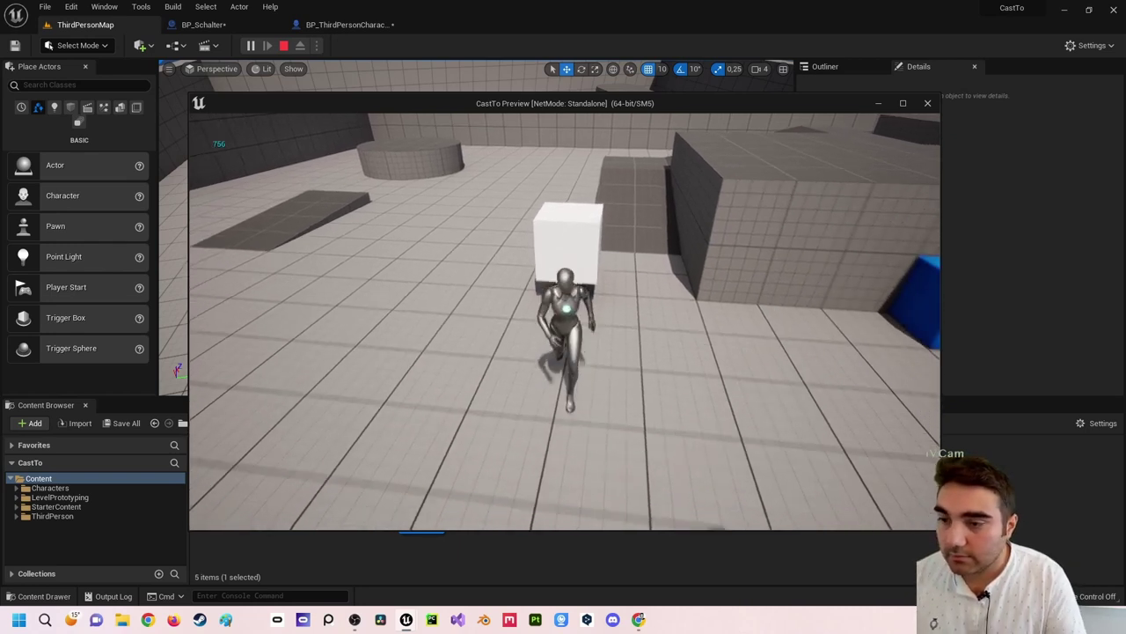
Walk the character into the white box so 756 prints, then stop the play session.
key(a)
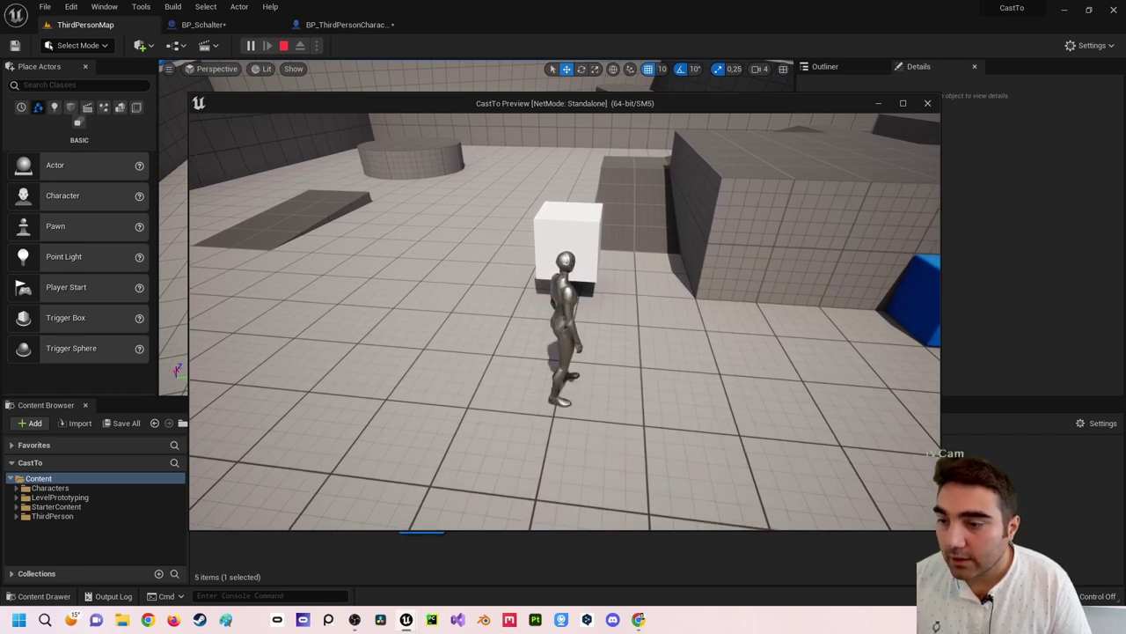
key(w)
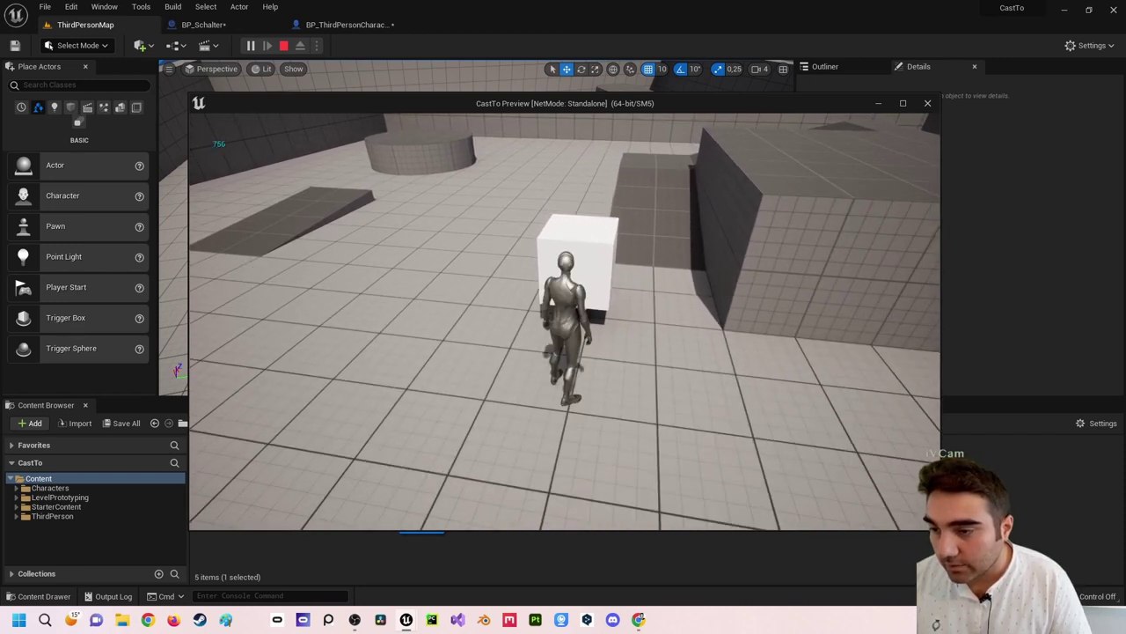
key(s)
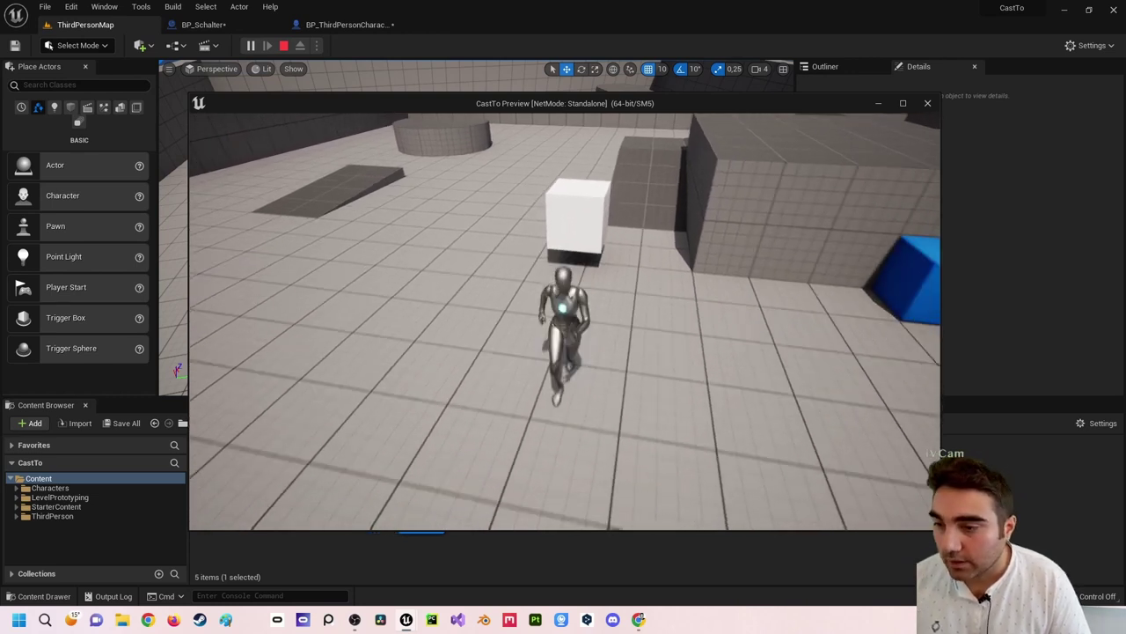
key(w)
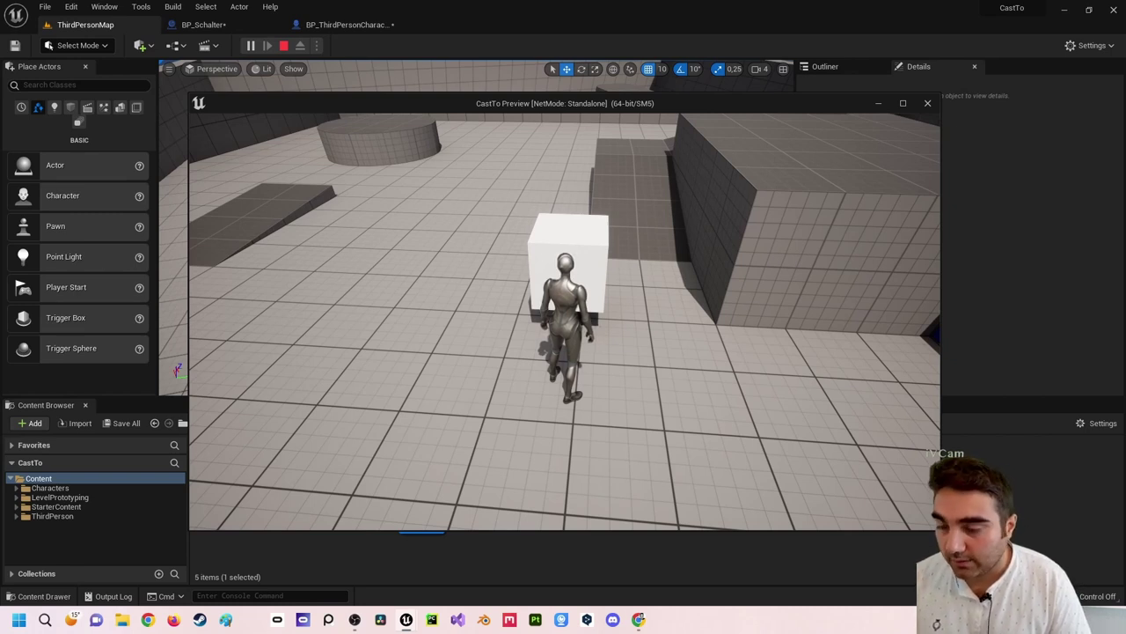
key(a)
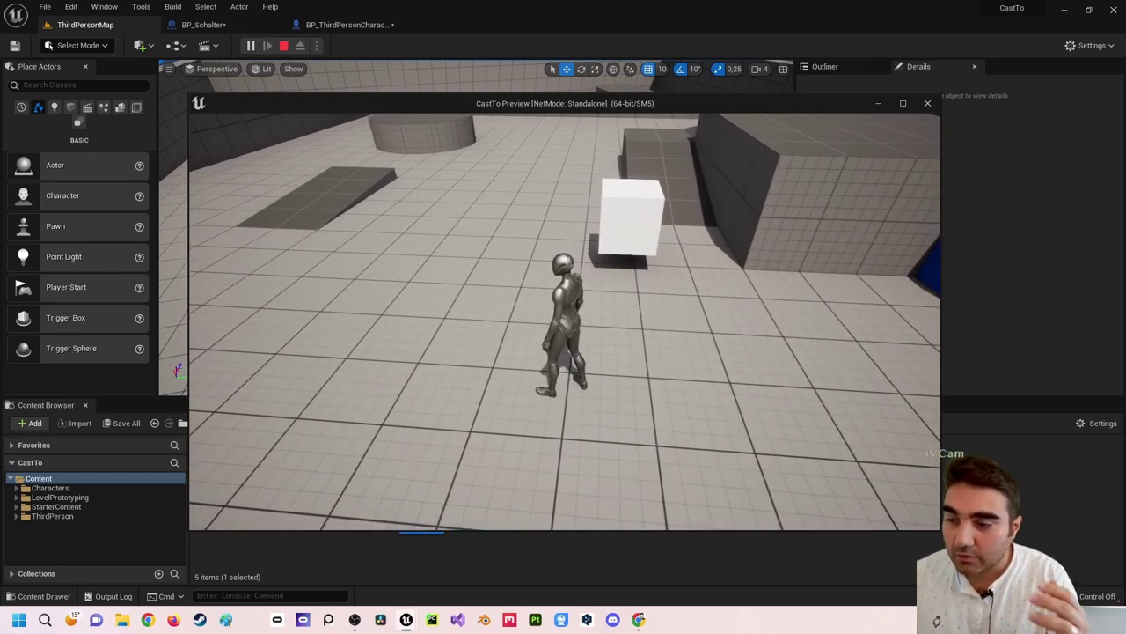
key(w)
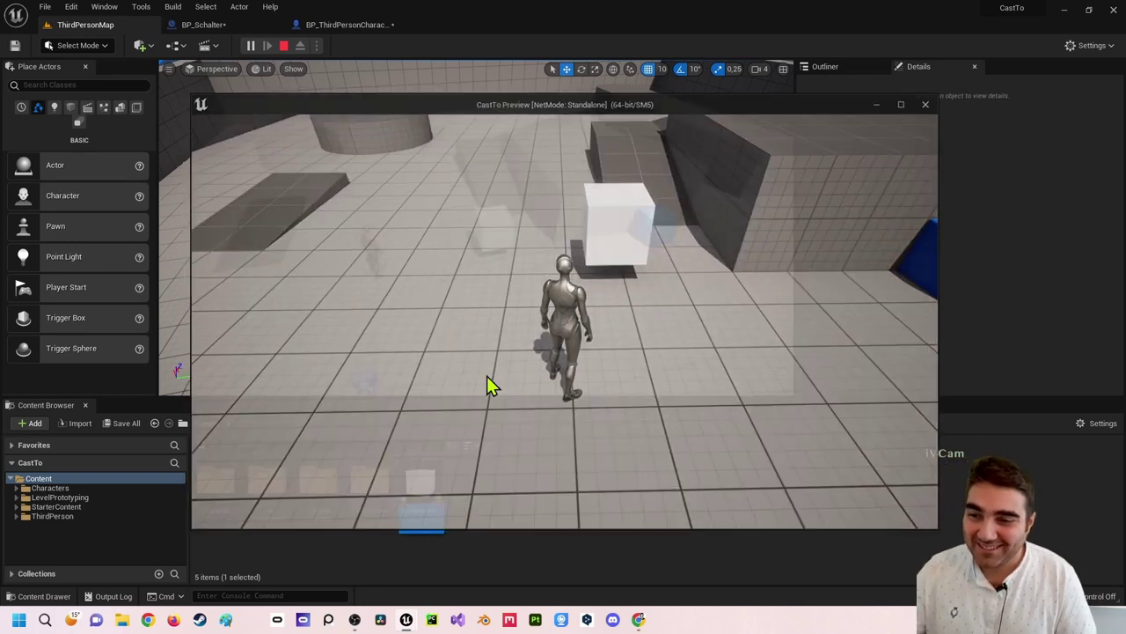
key(Escape)
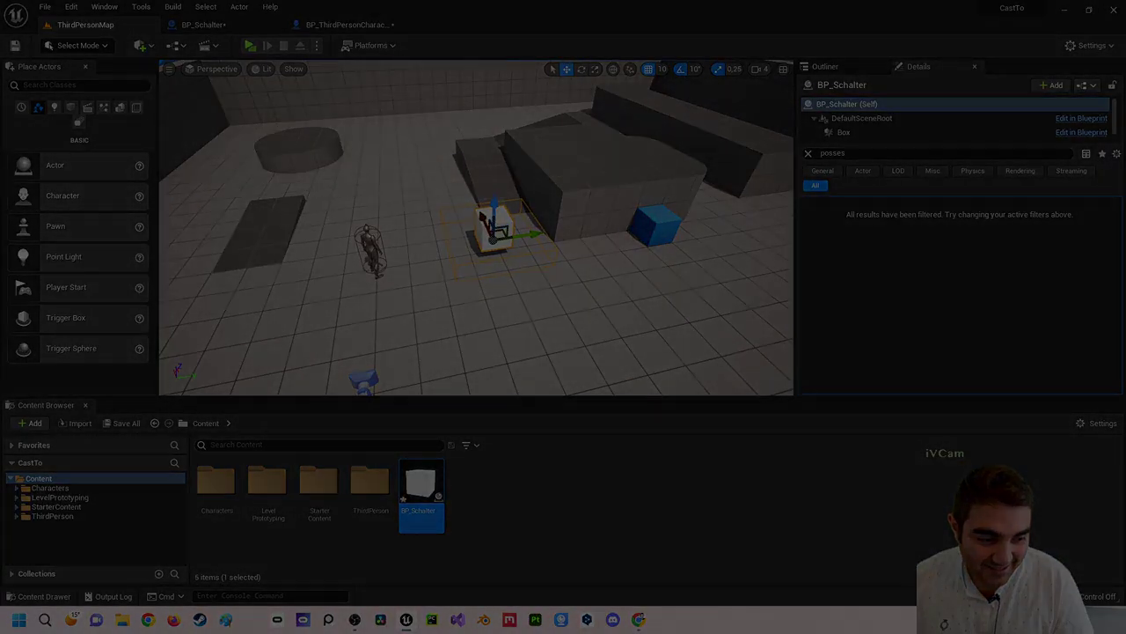